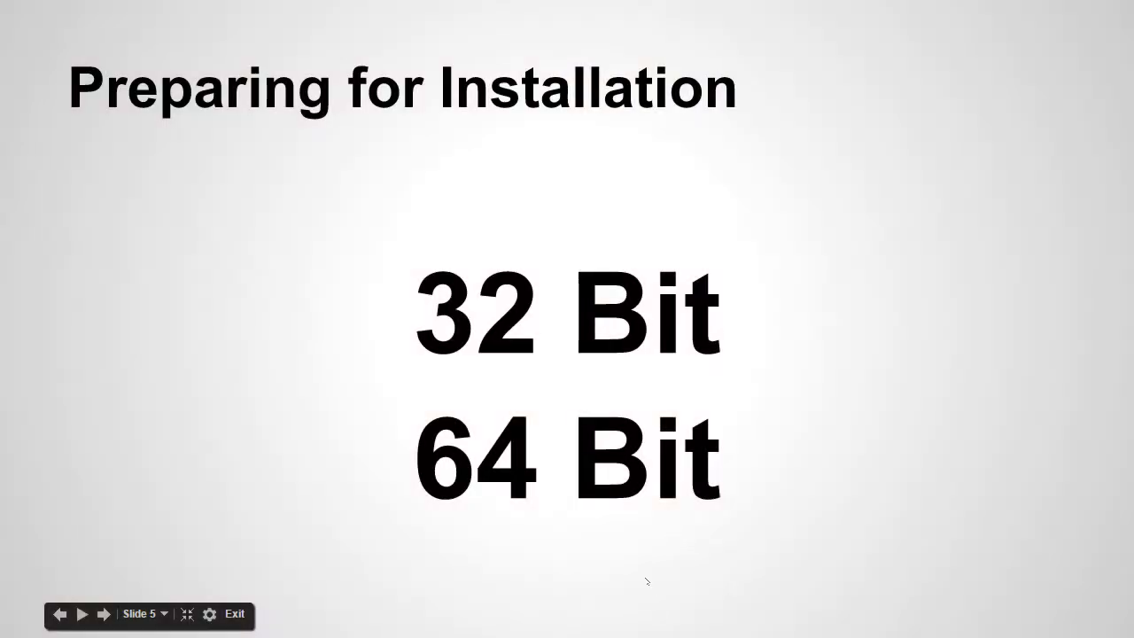
key("Escape")
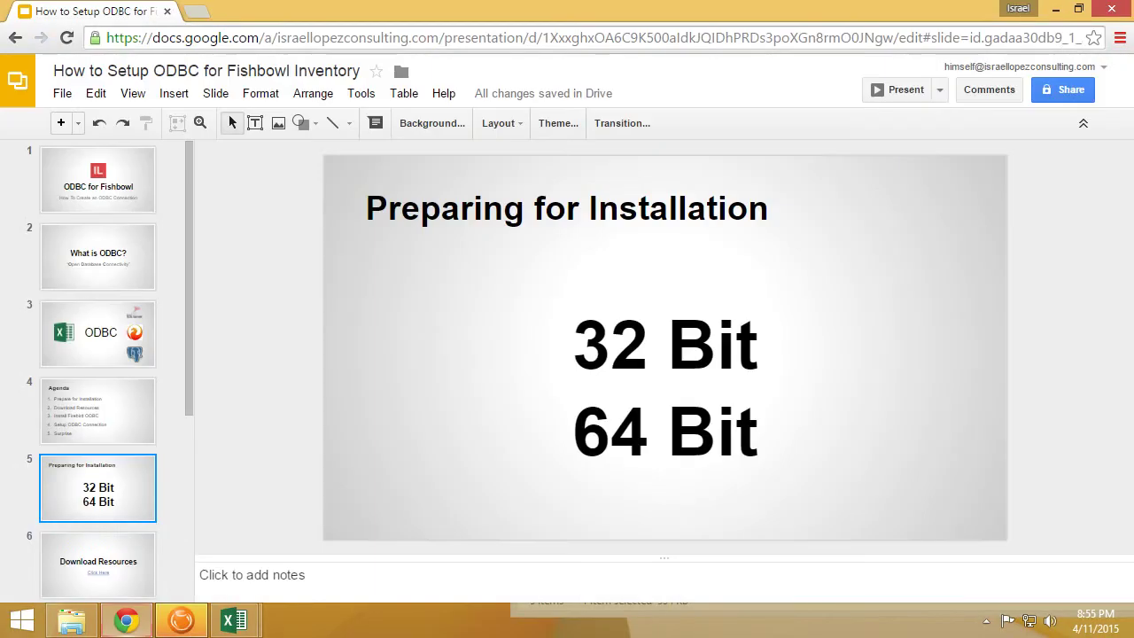
right_click(617, 626)
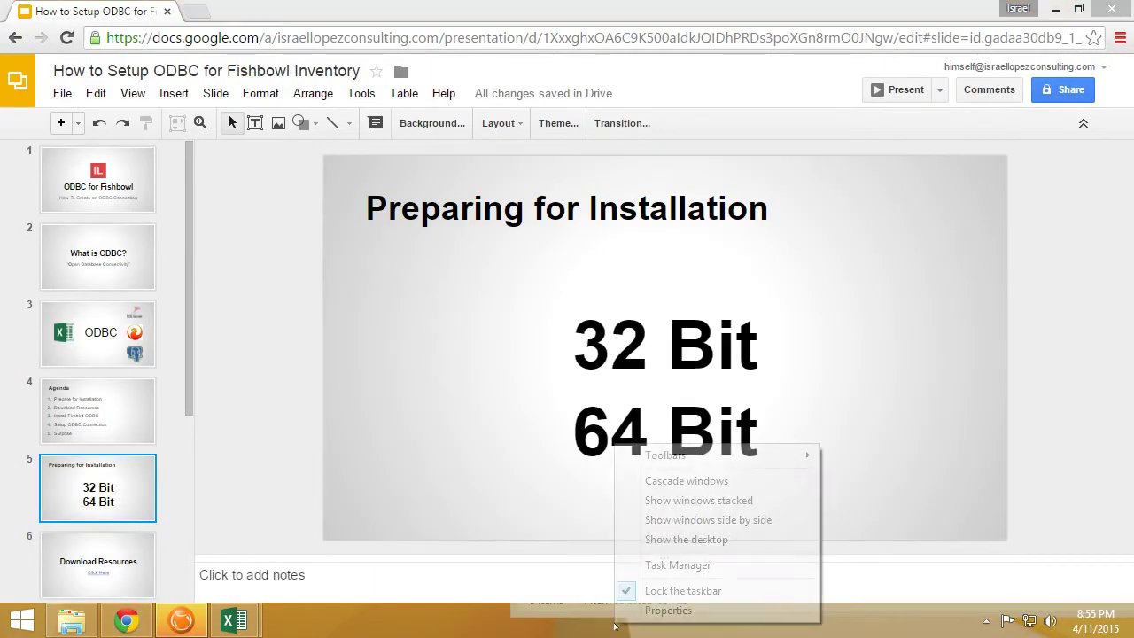
left_click(706, 568)
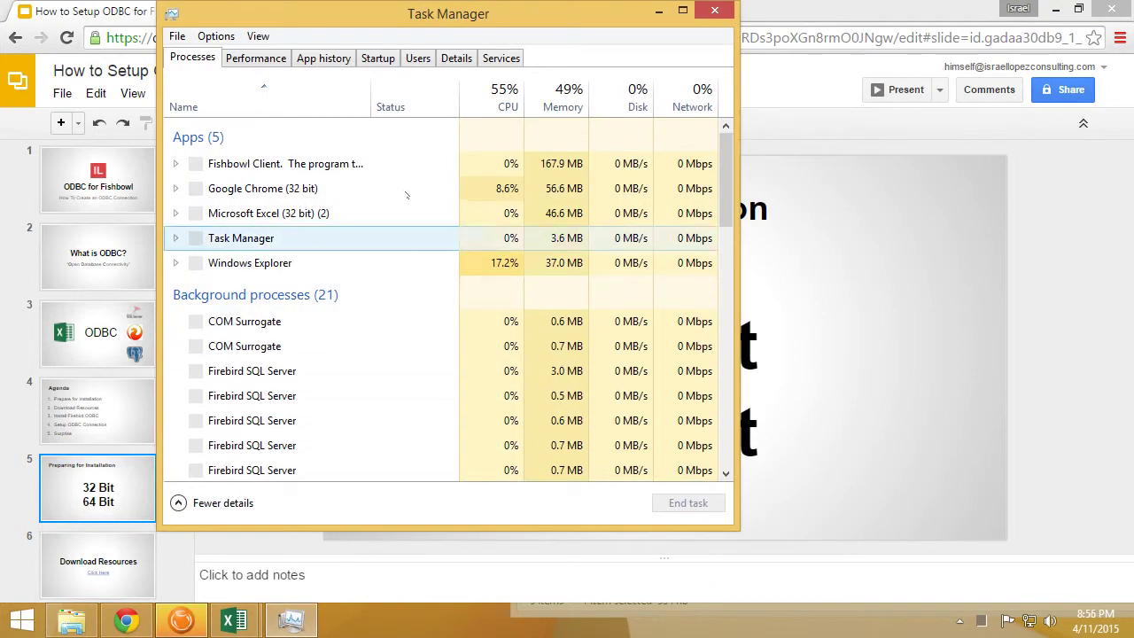
left_click(282, 221)
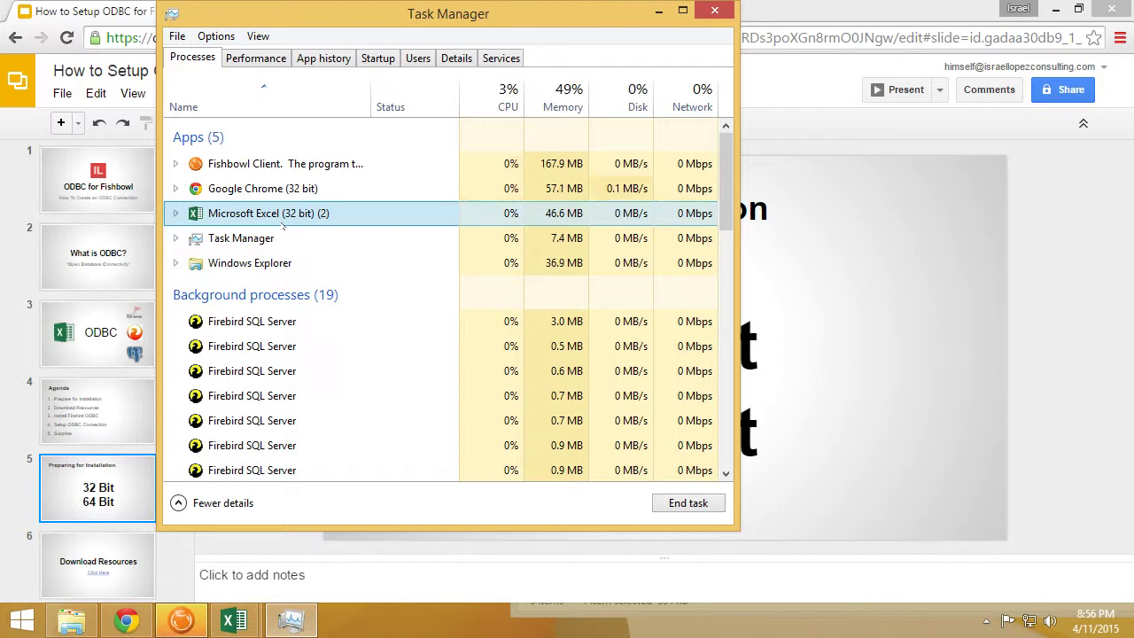
Start the slideshow from the current slide and advance to the Download Resources slide
left_click(660, 11)
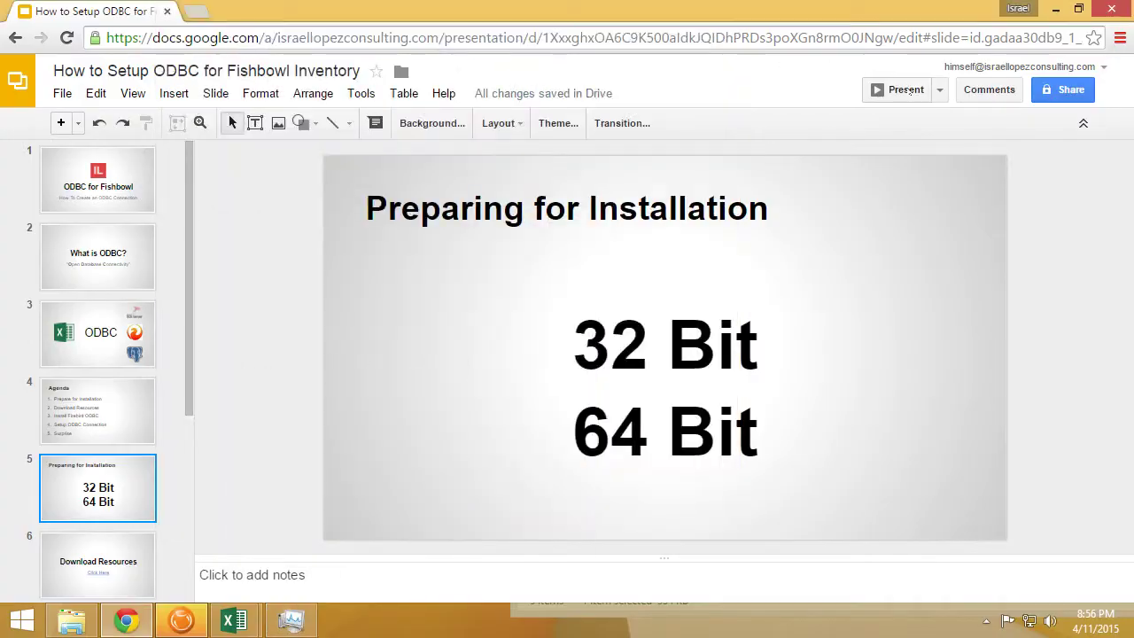
left_click(900, 89)
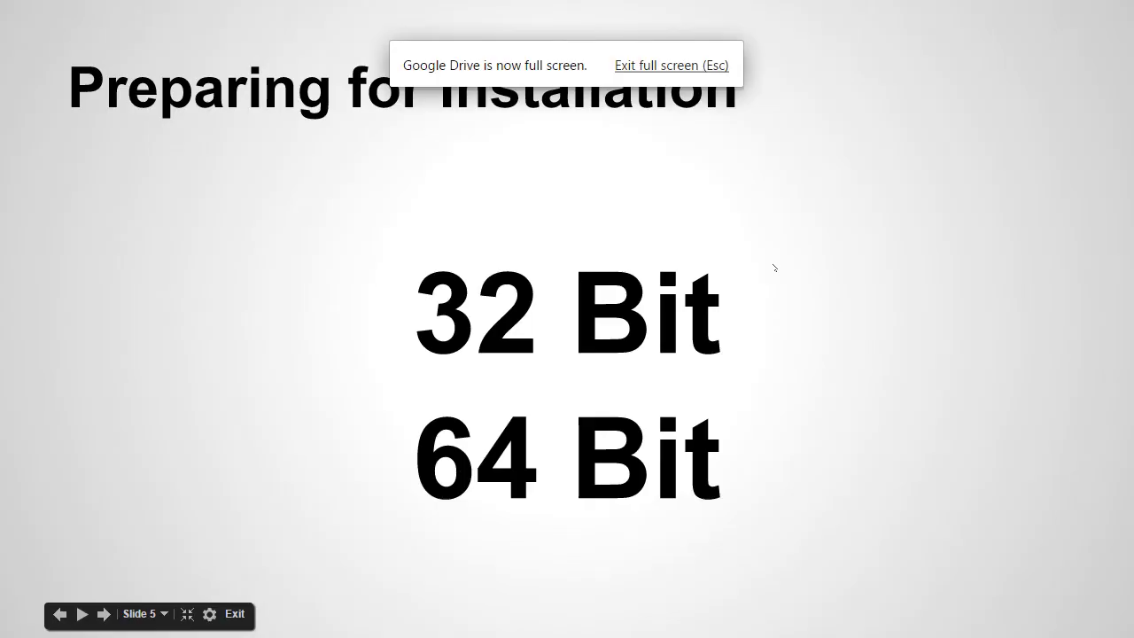
left_click(774, 268)
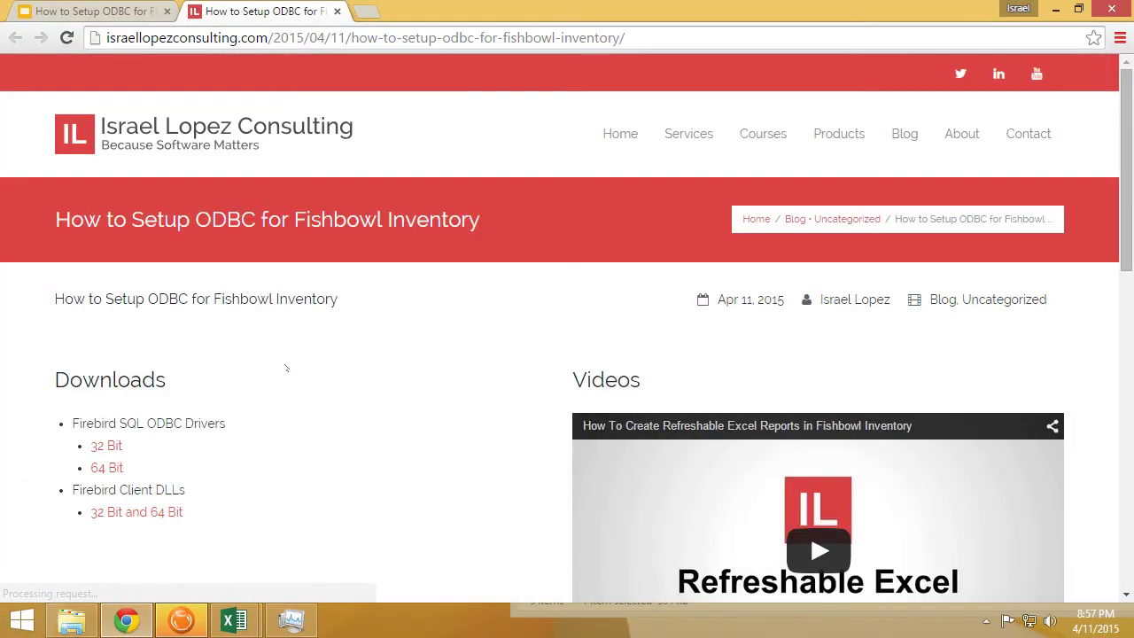
Download the 32 Bit Firebird ODBC driver zip and keep it despite Chrome's warning
scroll(286, 368, "down", 1)
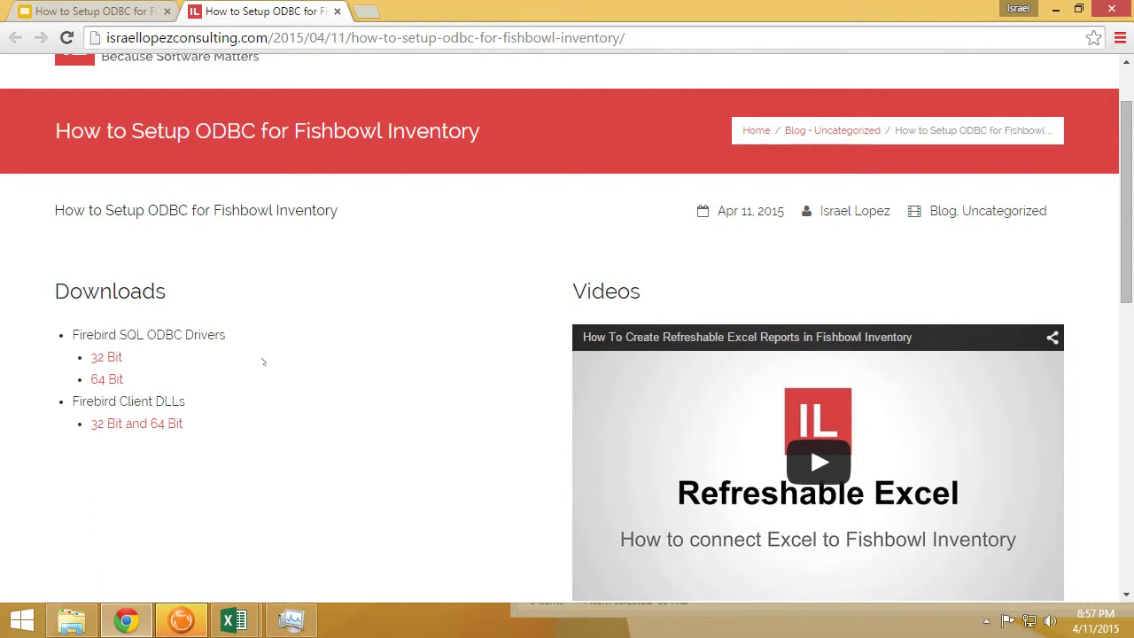
left_click(94, 359)
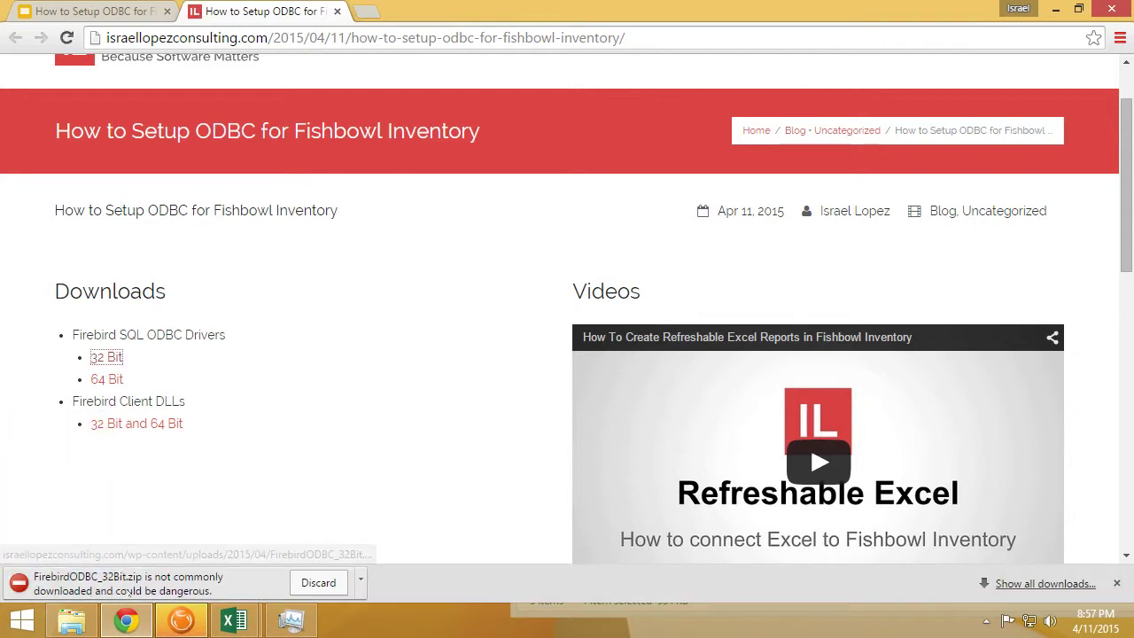
left_click(362, 582)
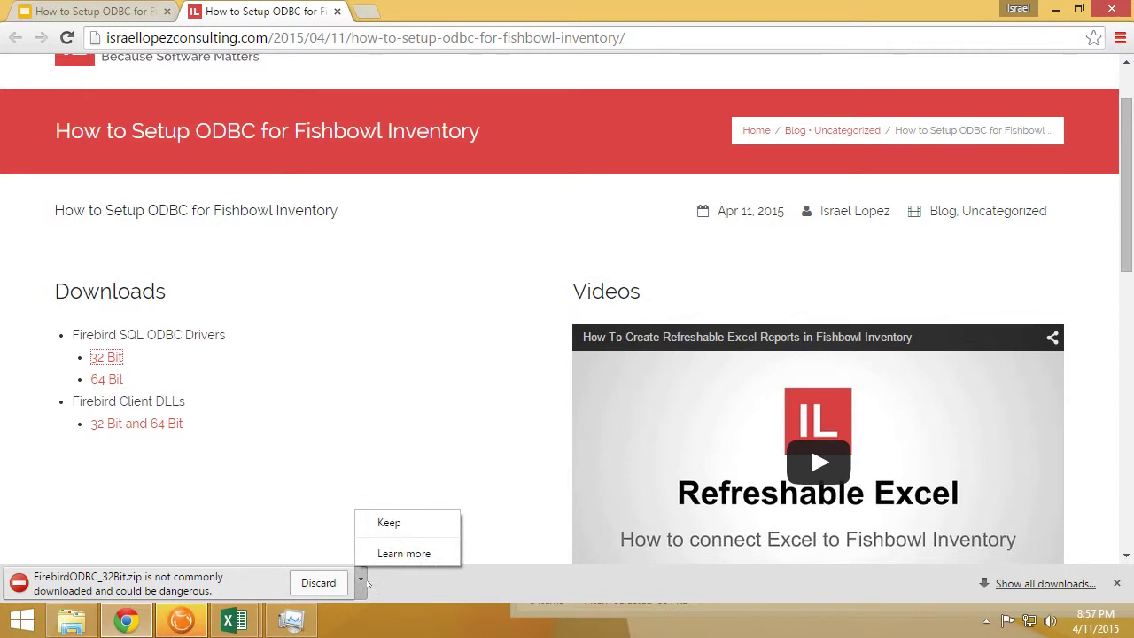
left_click(387, 519)
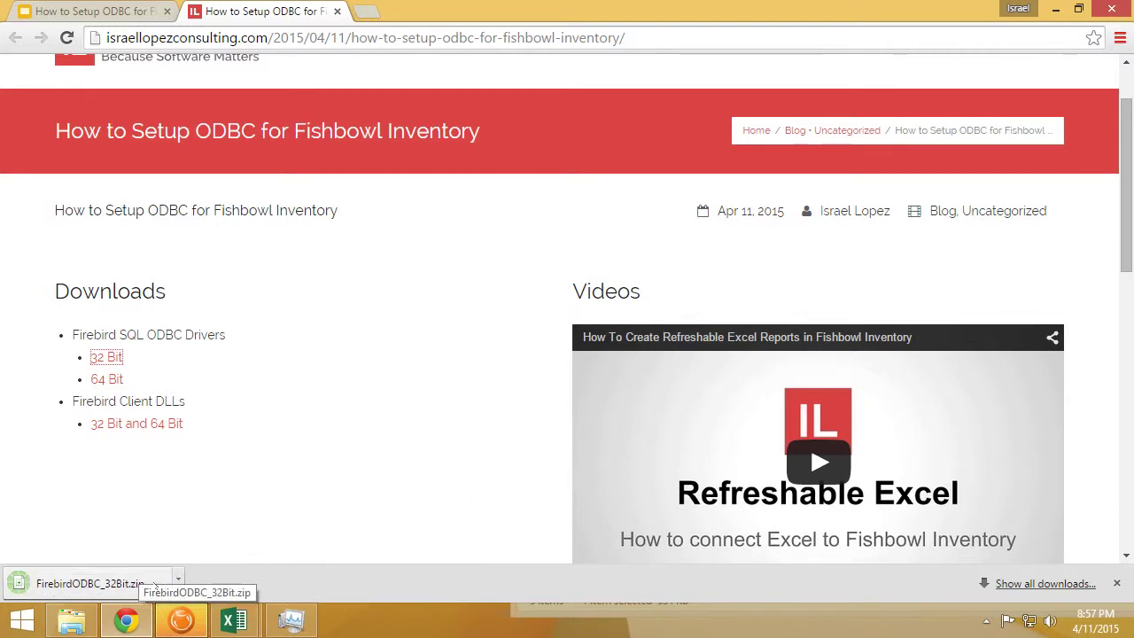
Open FirebirdODBC_32Bit.zip and launch the Firebird_ODBC_2.0.3.154_Win32 installer
left_click(140, 580)
left_click(463, 298)
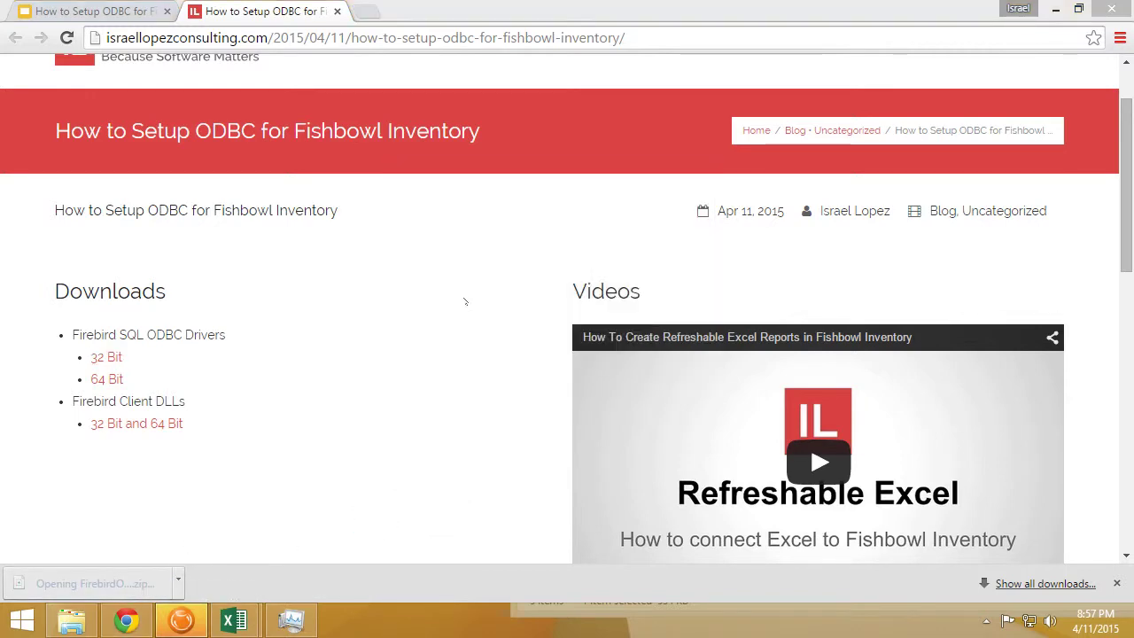
left_click(268, 121)
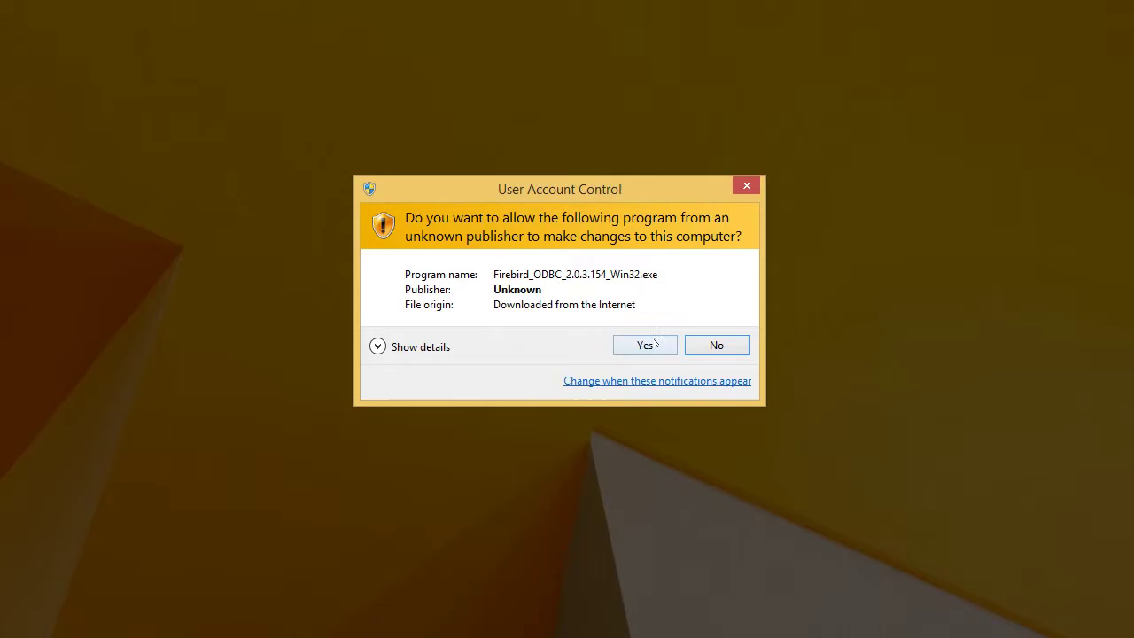
Approve the installer, accept the license, and keep the default Program Files (x86) Firebird folder
left_click(655, 341)
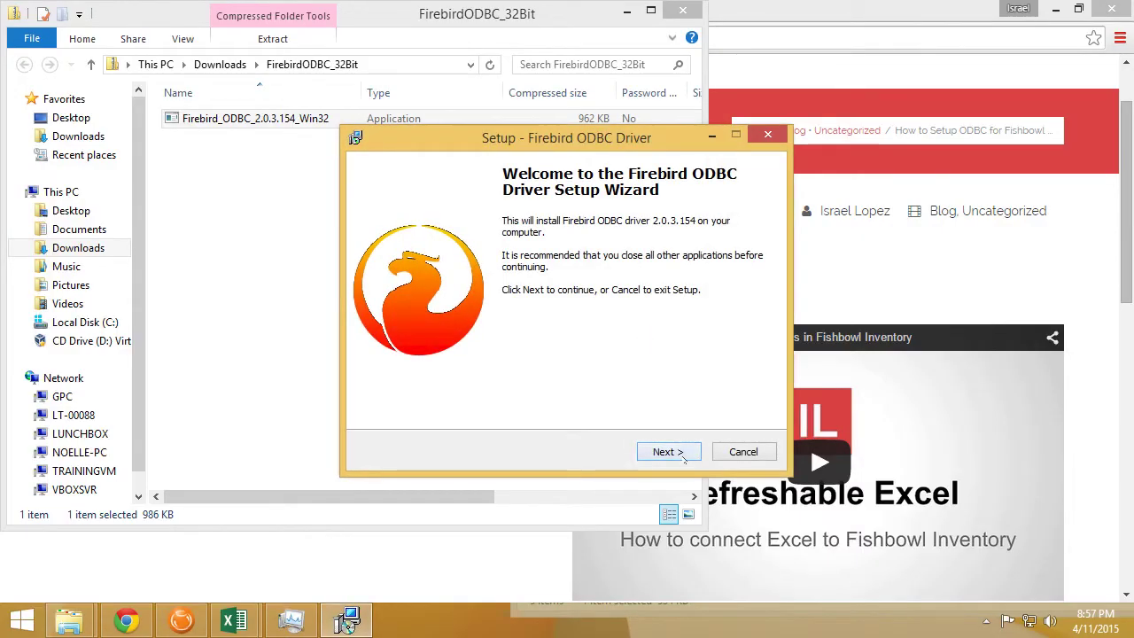
left_click(674, 452)
left_click(388, 397)
left_click(668, 452)
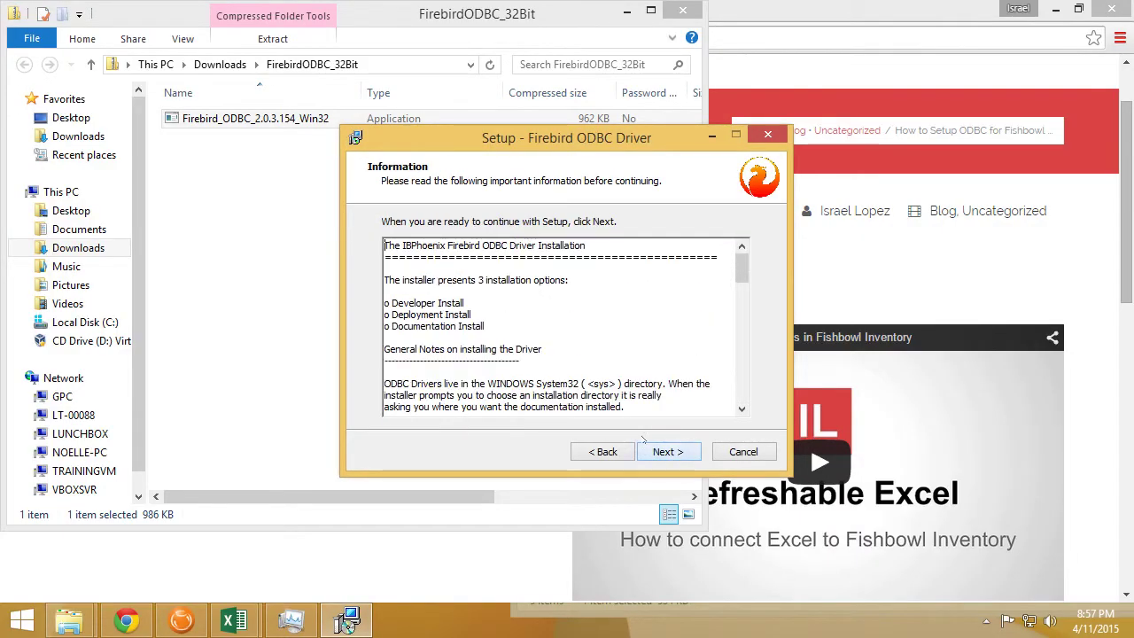
left_click(666, 451)
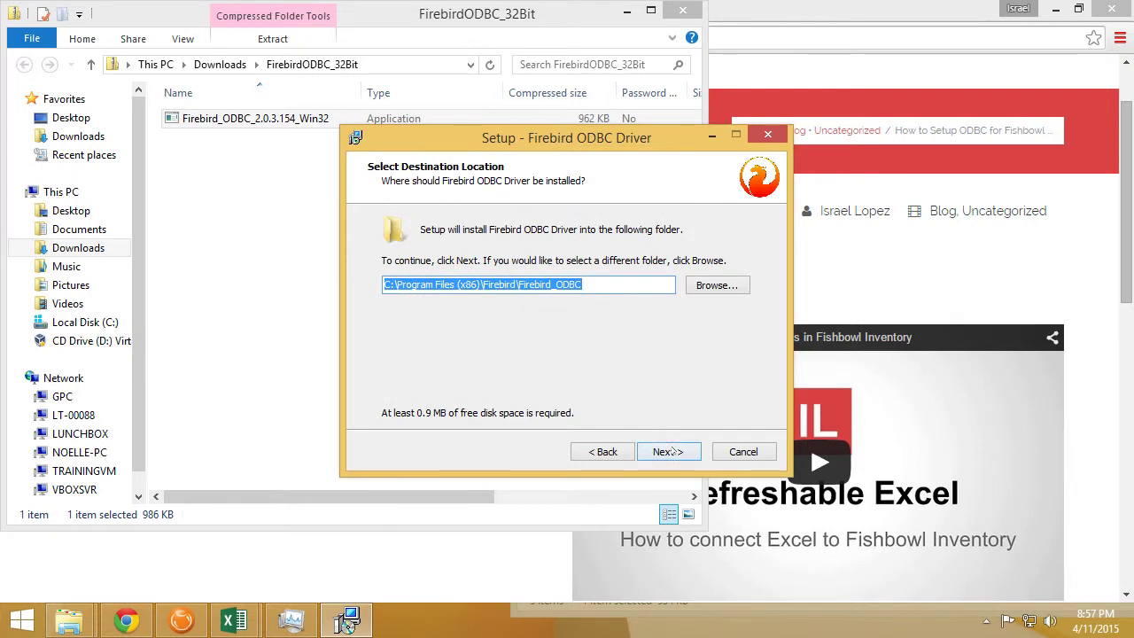
left_click(671, 452)
Choose a Deployment install, accept the existing components, then install and finish setup
left_click(536, 263)
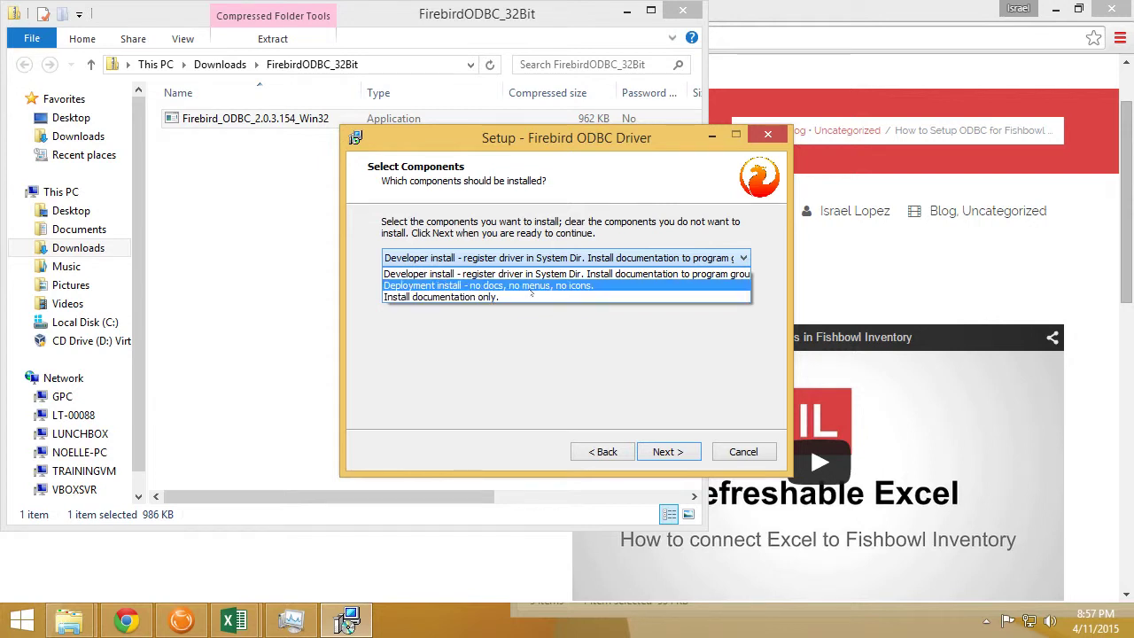
left_click(529, 287)
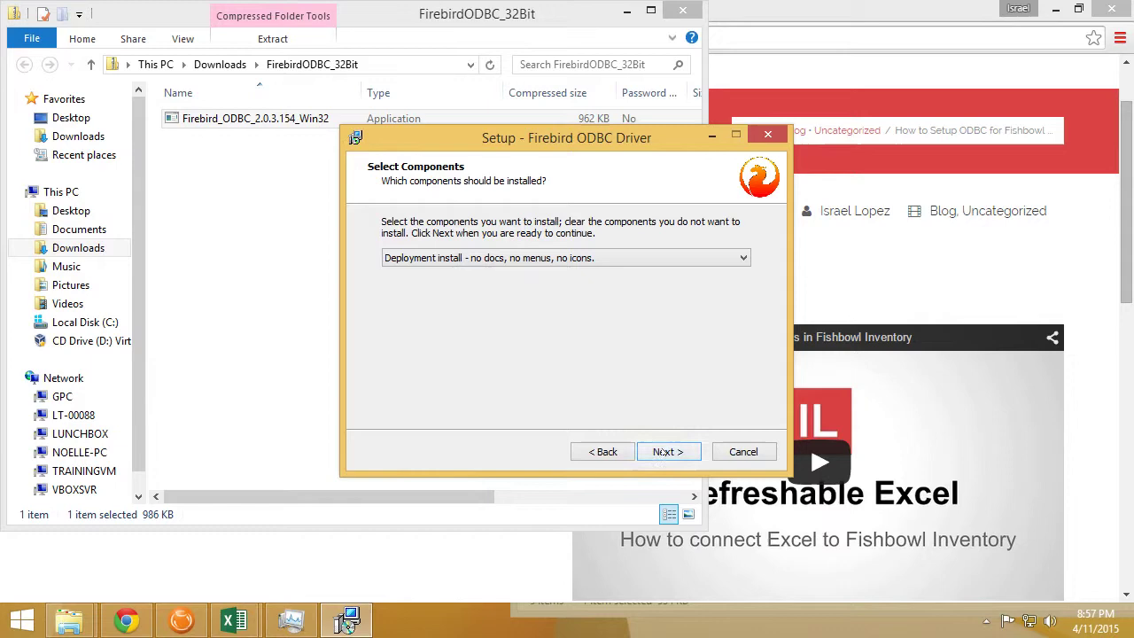
left_click(664, 453)
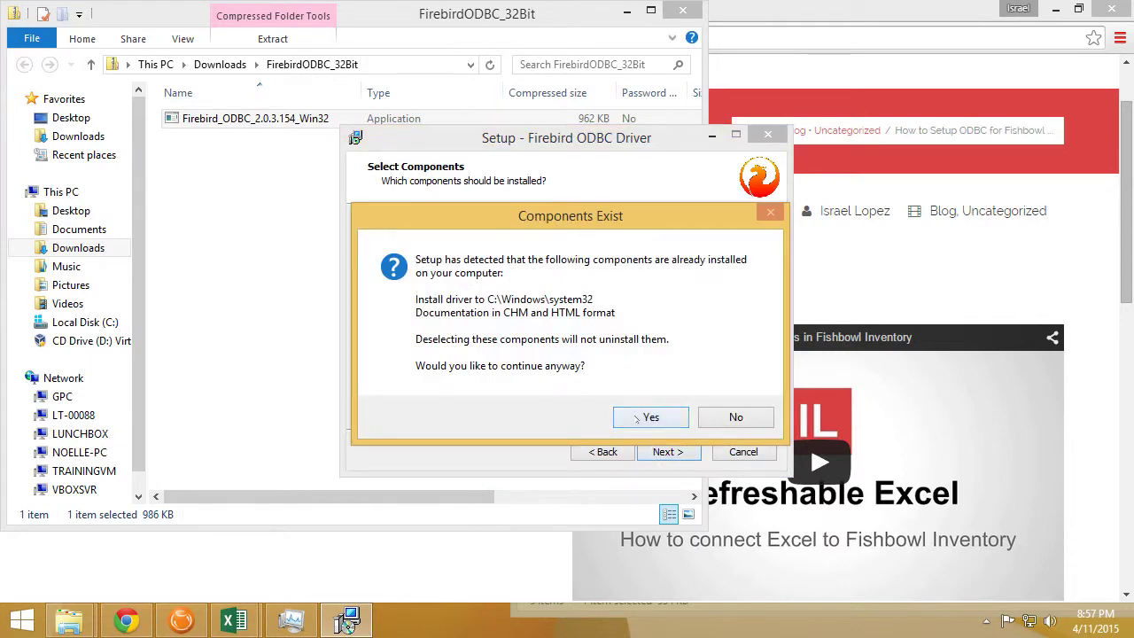
left_click(638, 418)
left_click(654, 453)
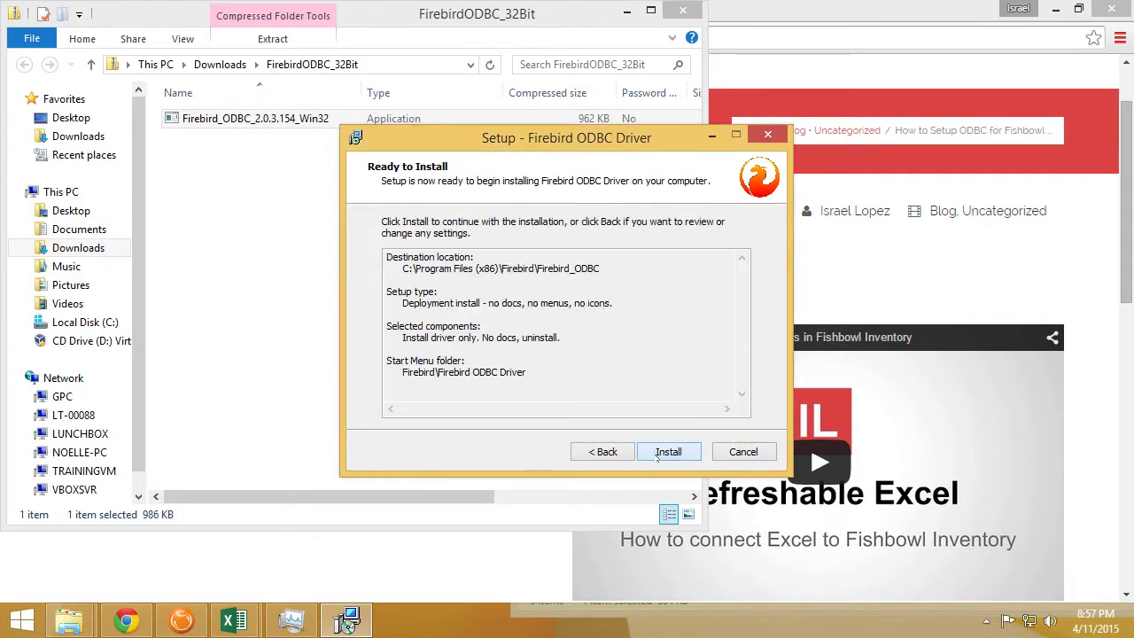
left_click(654, 453)
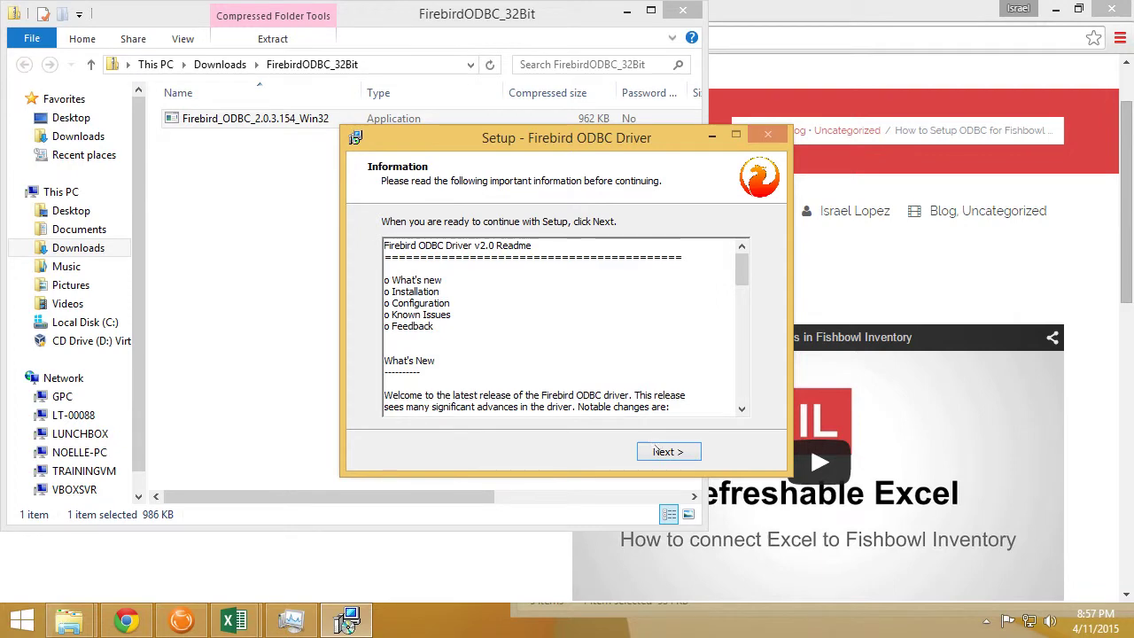
left_click(663, 453)
left_click(663, 453)
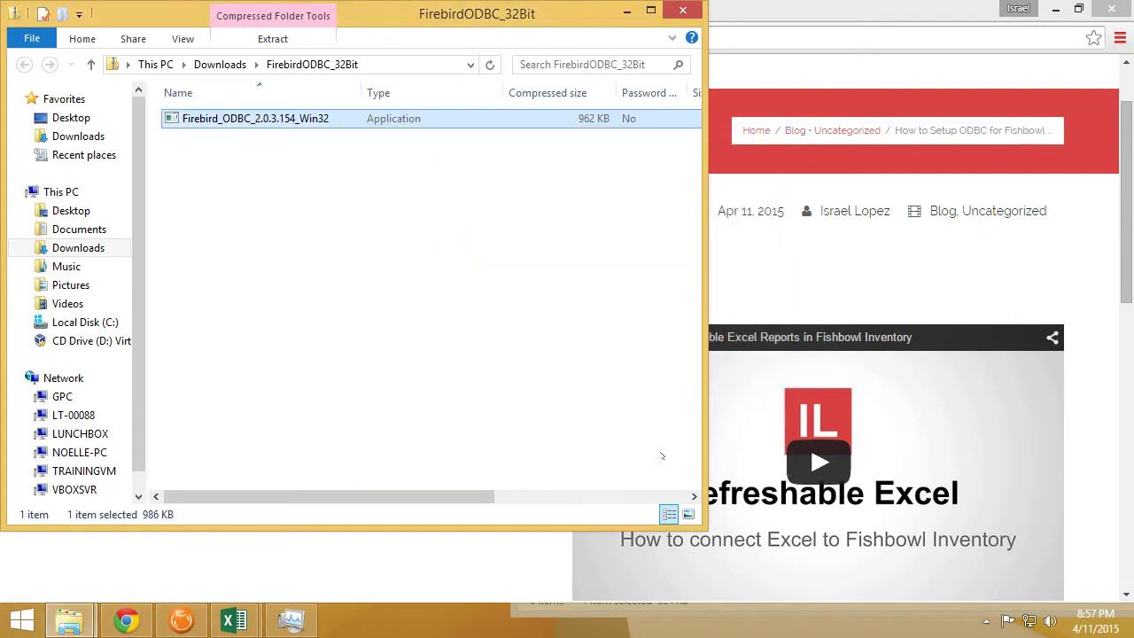
Download FirebirdClientDLLs.zip from the Firebird Client DLLs link and show it in Downloads
left_click(736, 18)
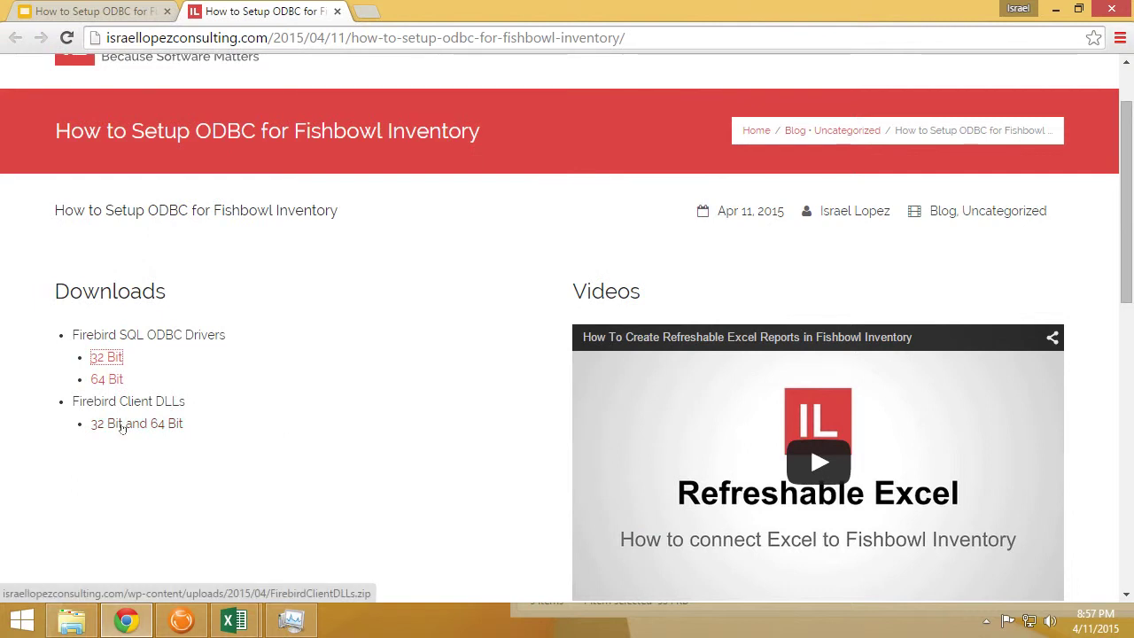
left_click(122, 426)
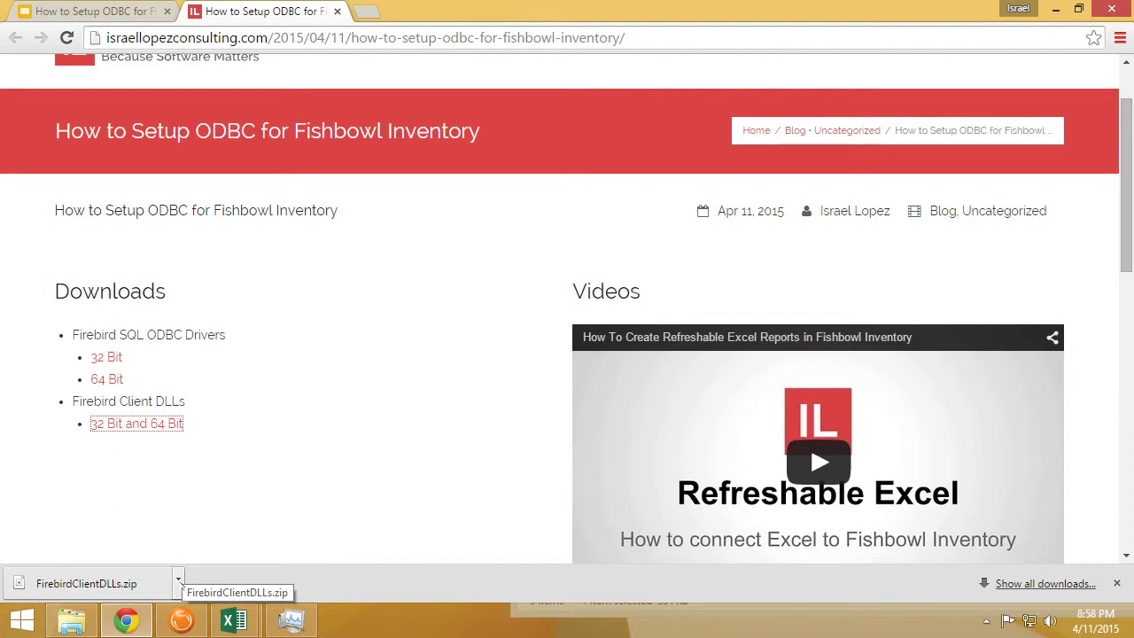
left_click(178, 580)
left_click(226, 525)
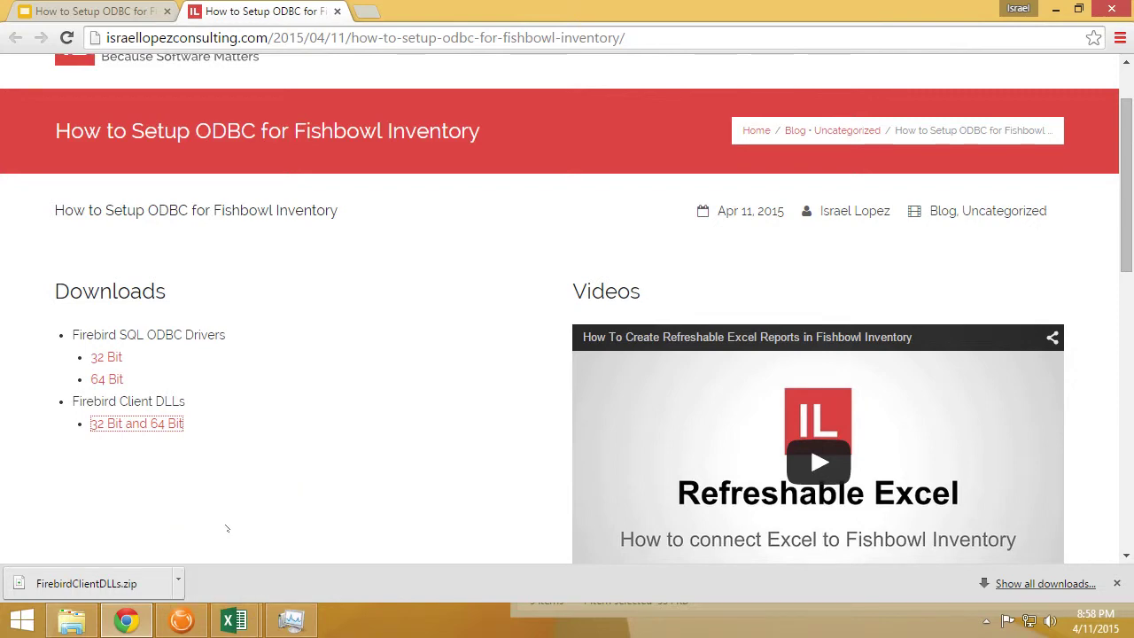
Copy fbclient32.dll and fbclient64.dll out of FirebirdClientDLLs.zip
right_click(268, 158)
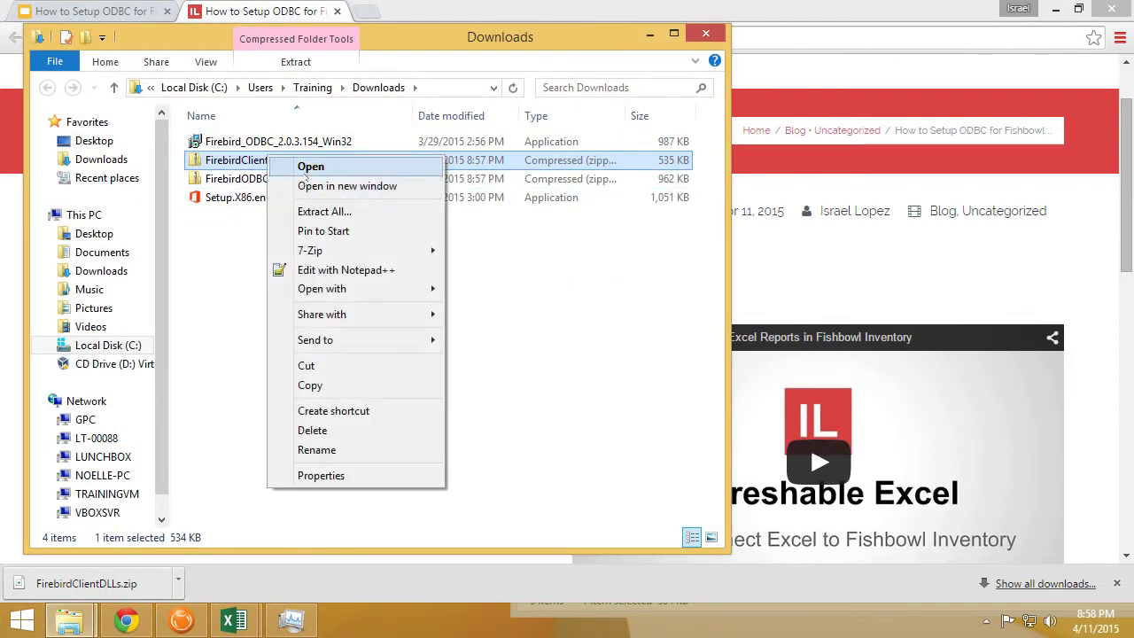
left_click(311, 166)
left_click_drag(281, 246, 217, 149)
right_click(218, 149)
left_click(266, 204)
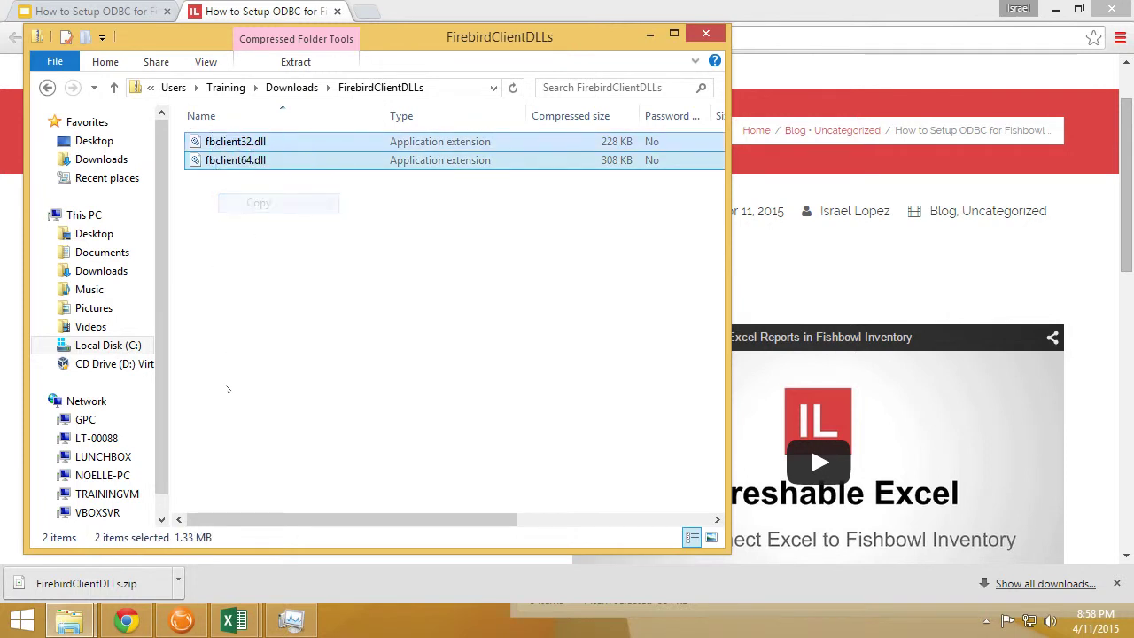
Paste both DLLs into C:\Program Files\Fishbowl2015.3\odbc, replacing the old fbclient64.dll
left_click(115, 345)
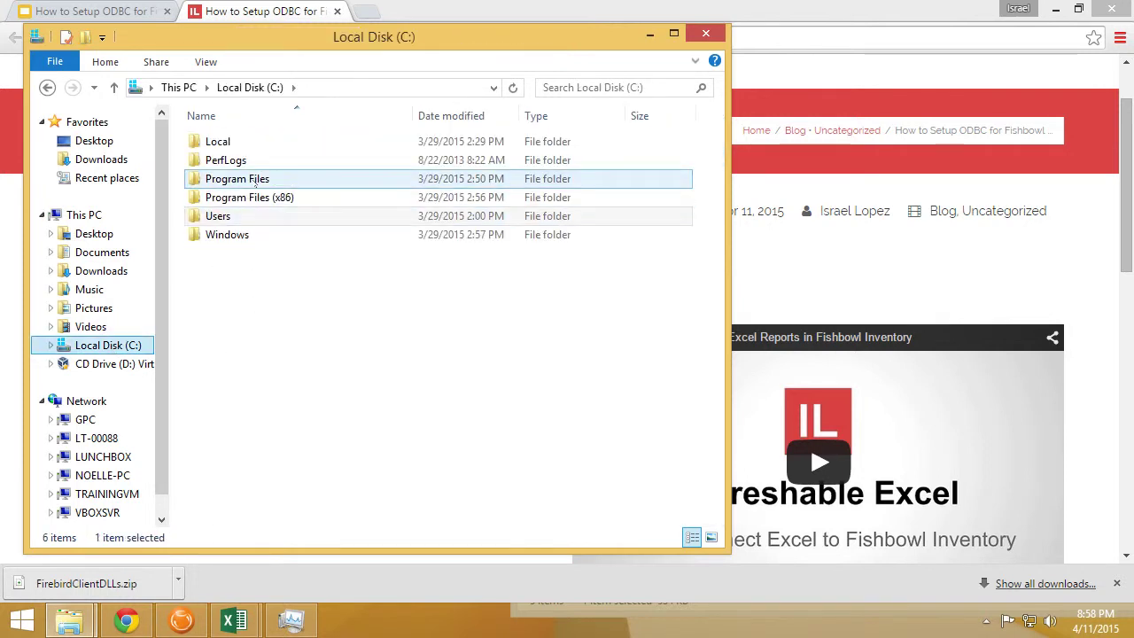
double_click(257, 179)
double_click(248, 178)
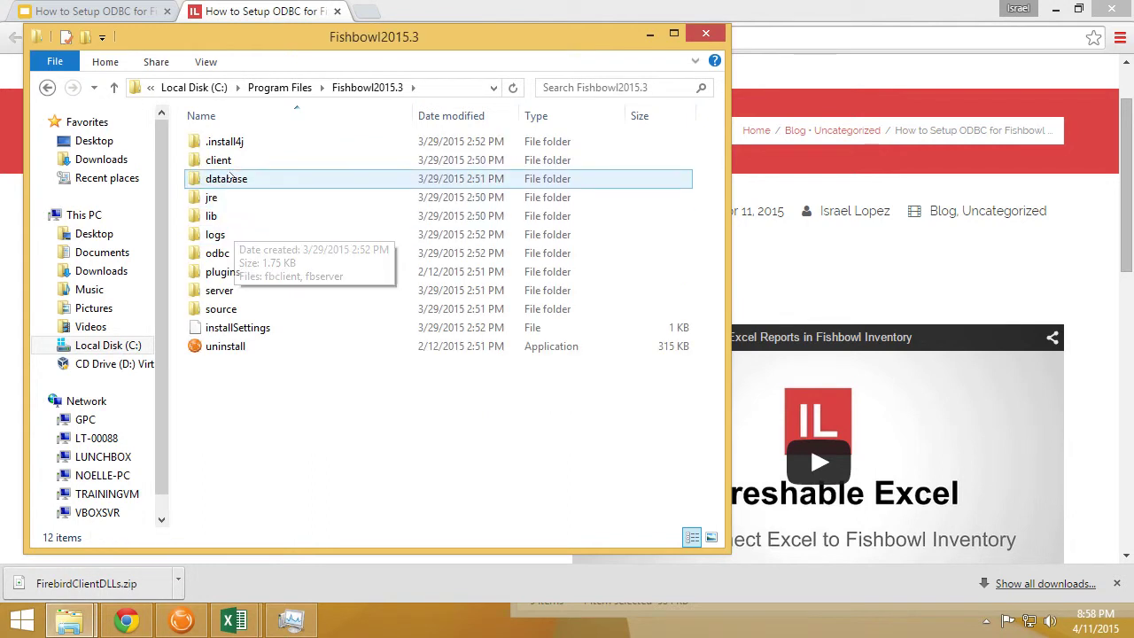
double_click(220, 253)
right_click(249, 212)
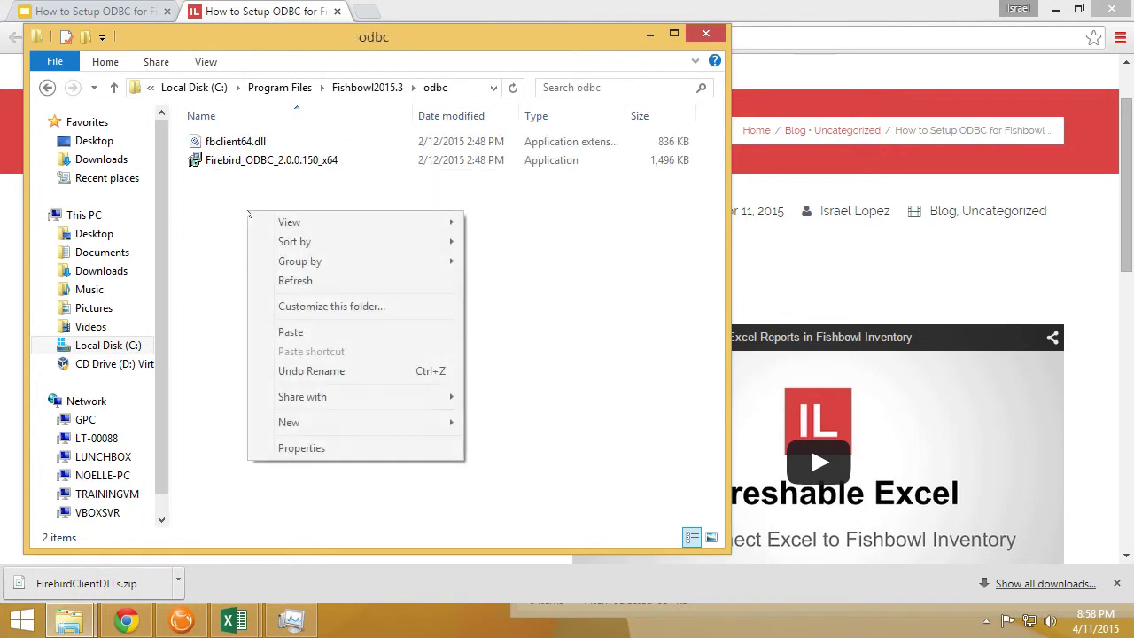
left_click(302, 334)
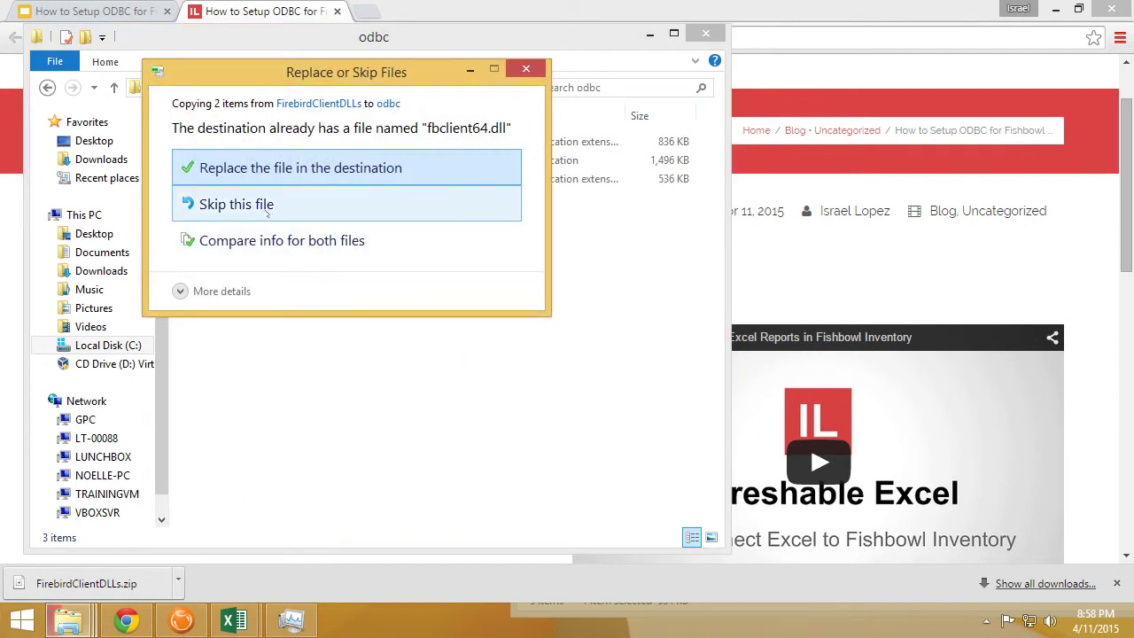
left_click(272, 169)
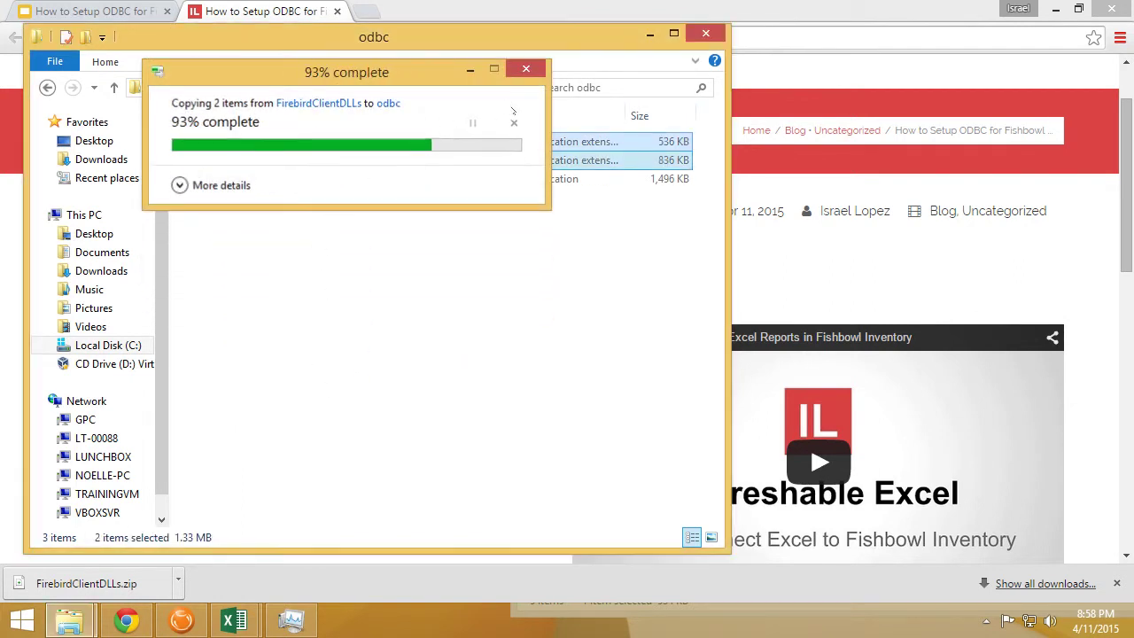
left_click(235, 164)
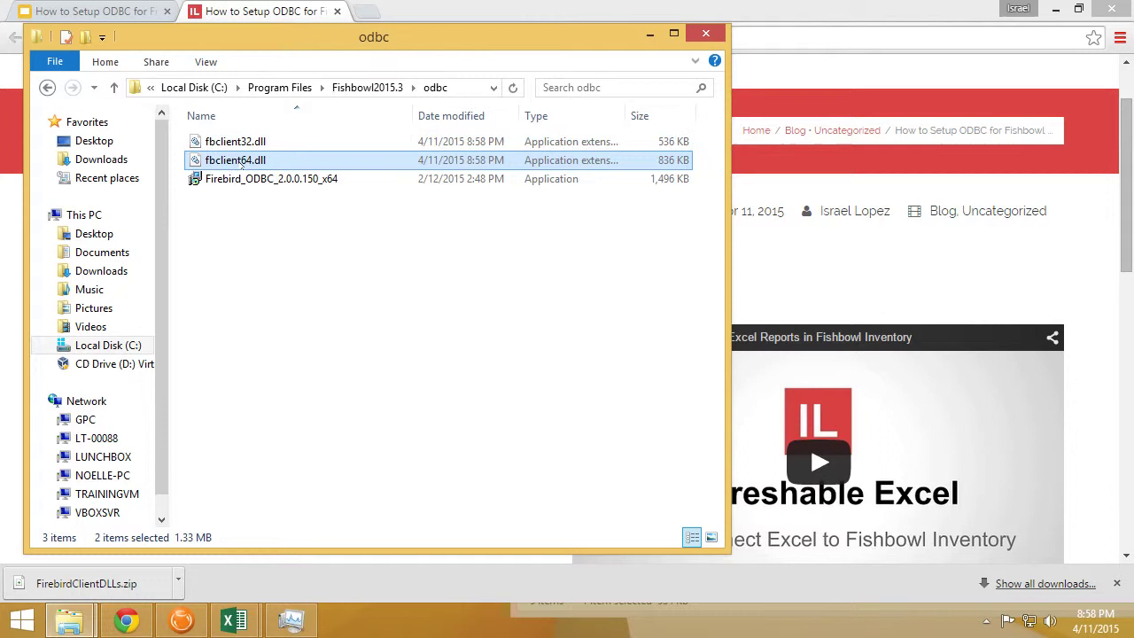
left_click(264, 144)
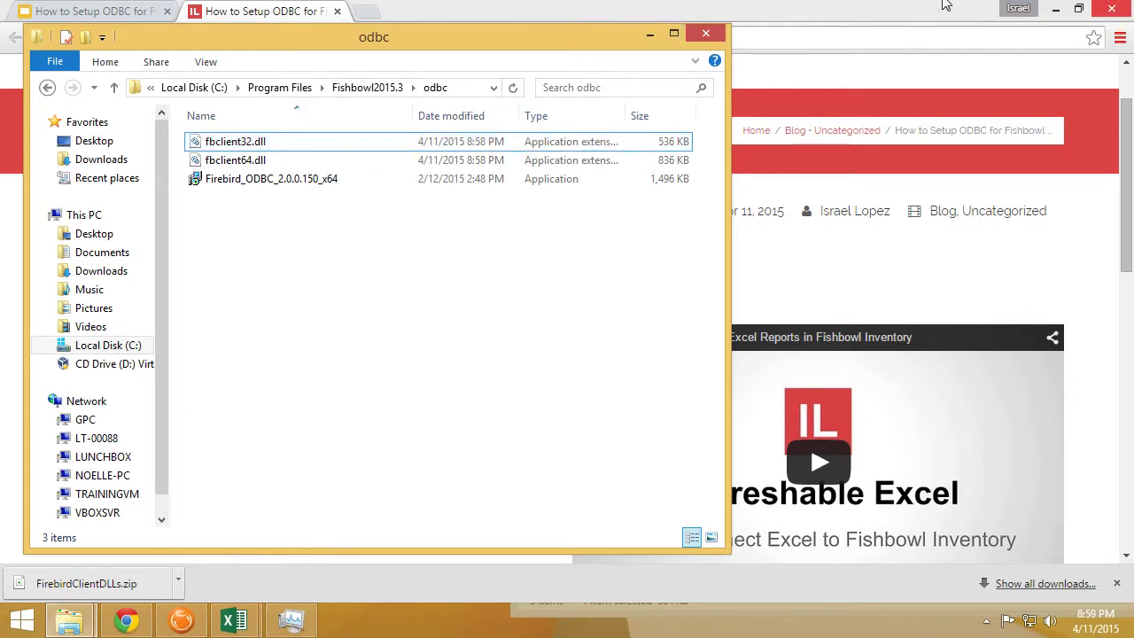
Return the presentation to full screen and advance to slide 7, Install Firebird ODBC
left_click(103, 10)
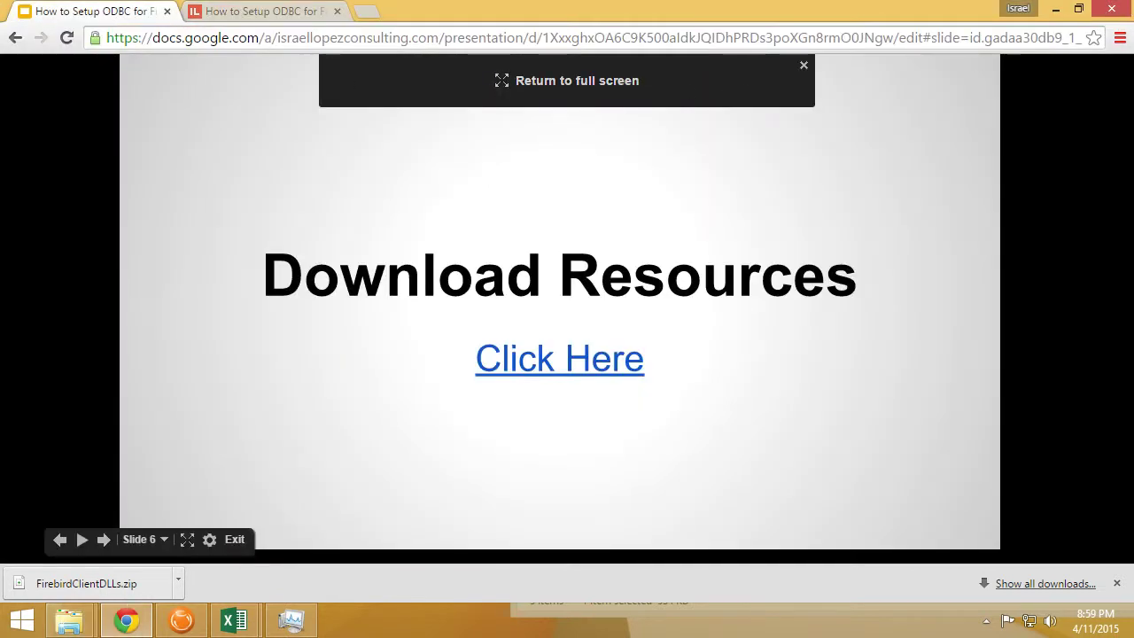
left_click(608, 94)
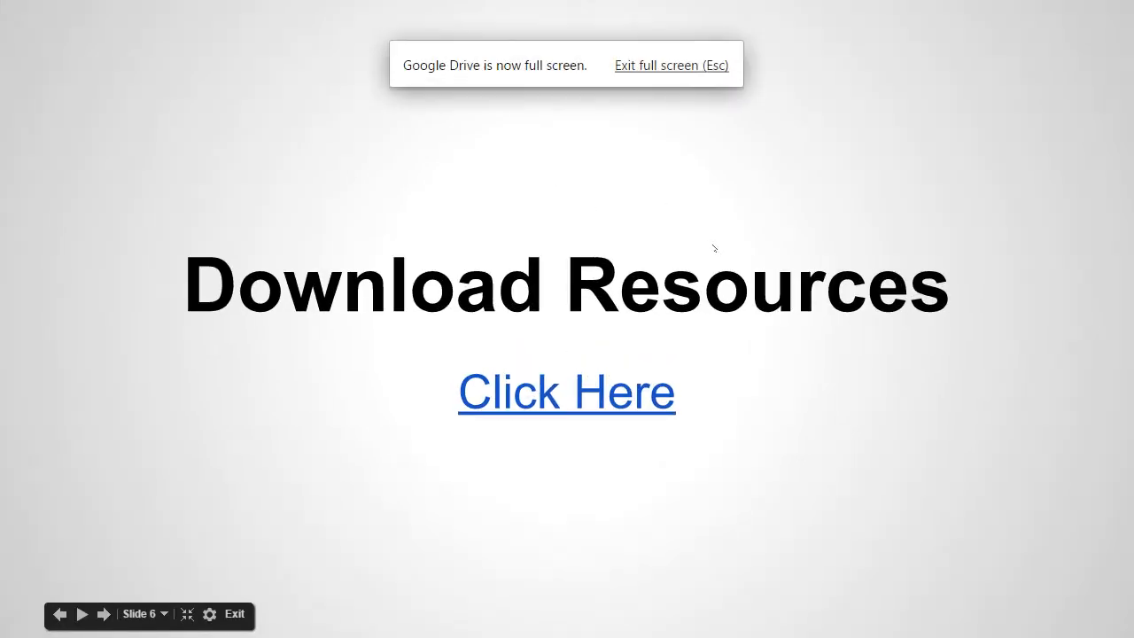
key("Right")
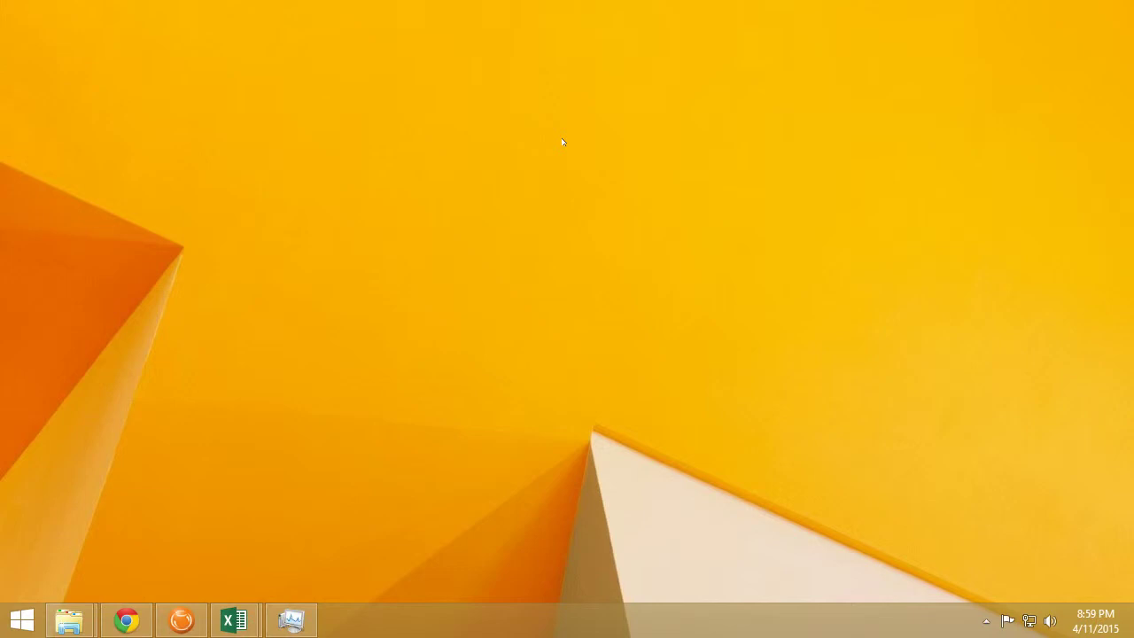
Run C:\windows\SysWOW64\odbcad32.exe from the Run dialog to open the 32-bit ODBC administrator
key("super+r")
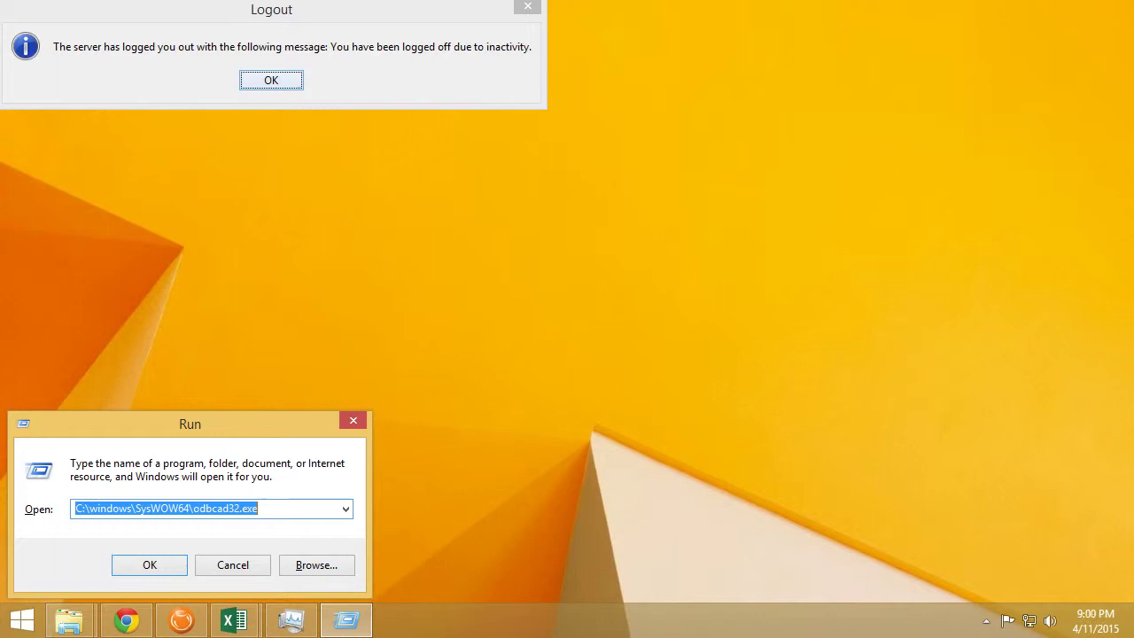
key("Home")
key("shift+Right")
key("shift+Right")
key("shift+Right")
key("shift+Right")
key("shift+Right")
key("shift+Right")
key("shift+Right")
key("shift+Right")
key("shift+Right")
key("shift+Right")
key("shift+Right")
key("shift+Right")
key("shift+Right")
key("shift+Right")
key("shift+Right")
key("shift+Right")
key("shift+Right")
key("shift+Right")
key("shift+Right")
key("shift+Right")
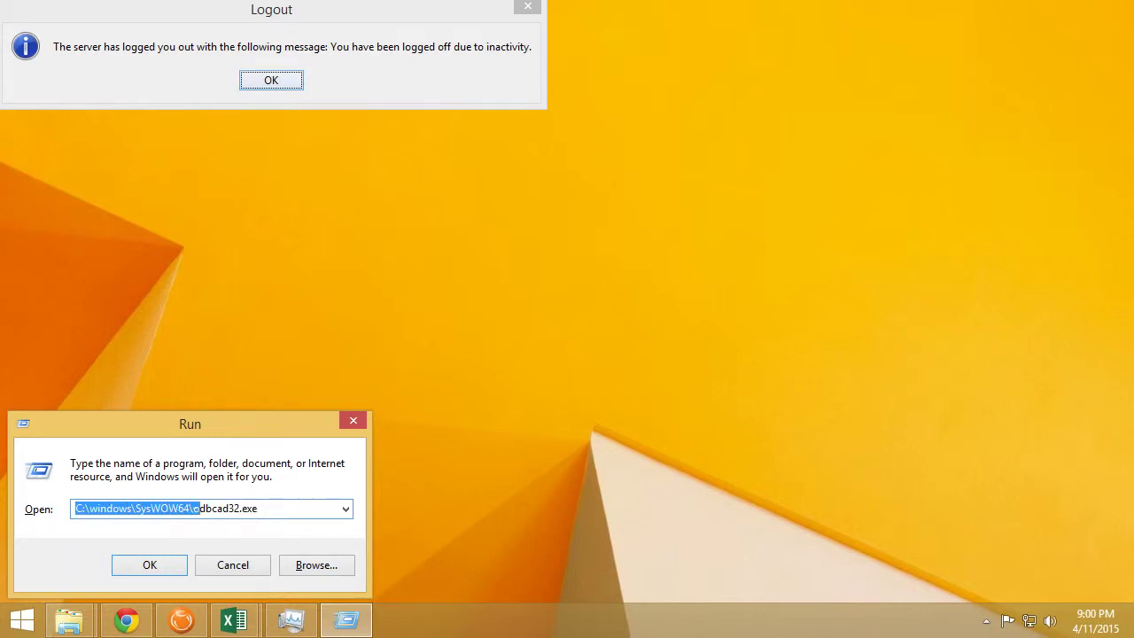
key("shift+Right")
key("shift+Right")
key("shift+Right")
key("shift+Right")
key("shift+Right")
key("shift+Right")
key("shift+Right")
key("shift+End")
key("Right")
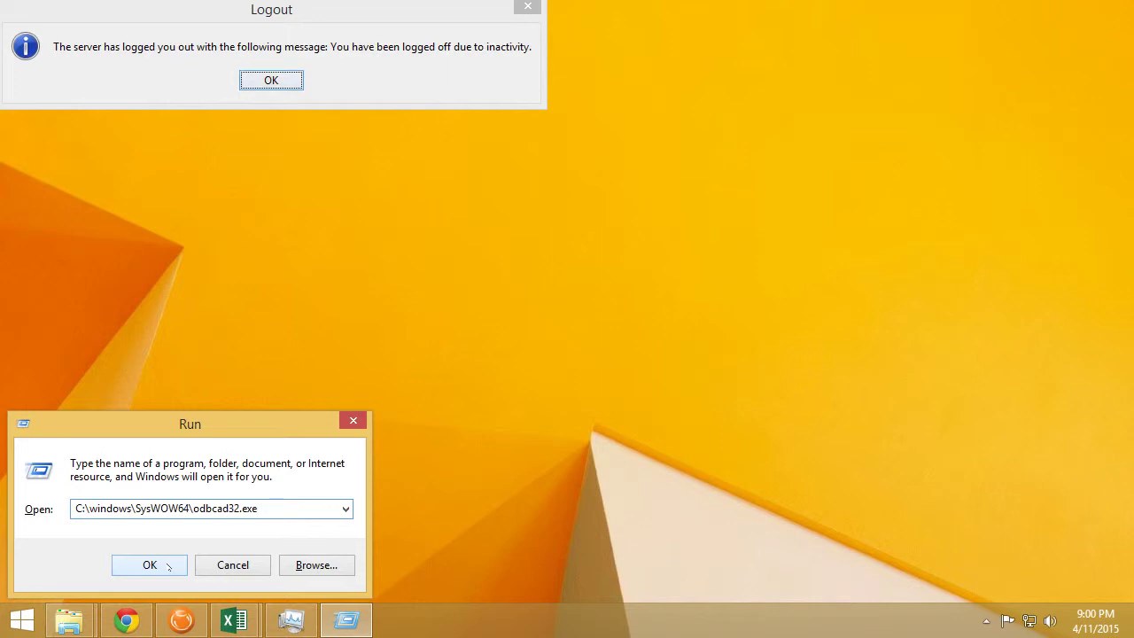
left_click(150, 565)
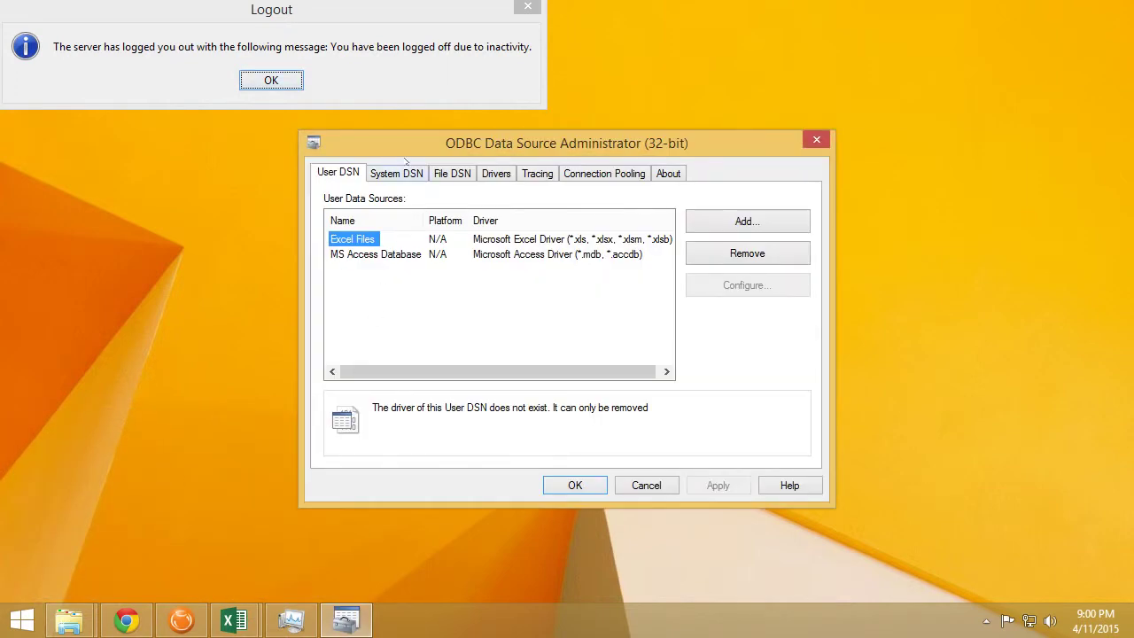
Add a new System DSN using the Firebird/InterBase(r) driver
left_click(413, 173)
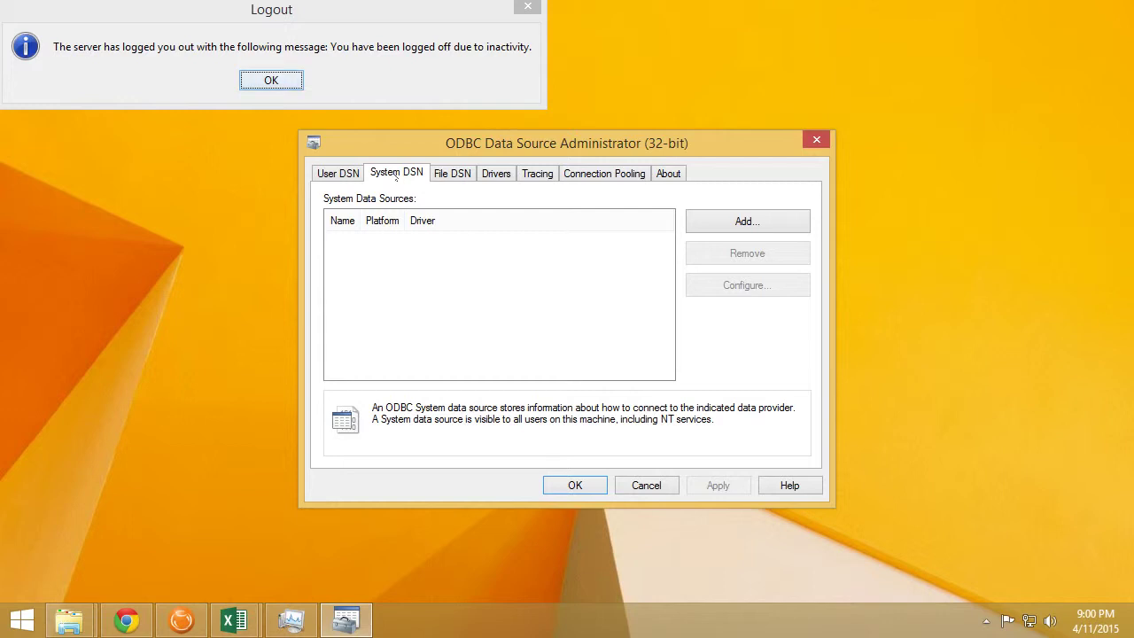
left_click(729, 229)
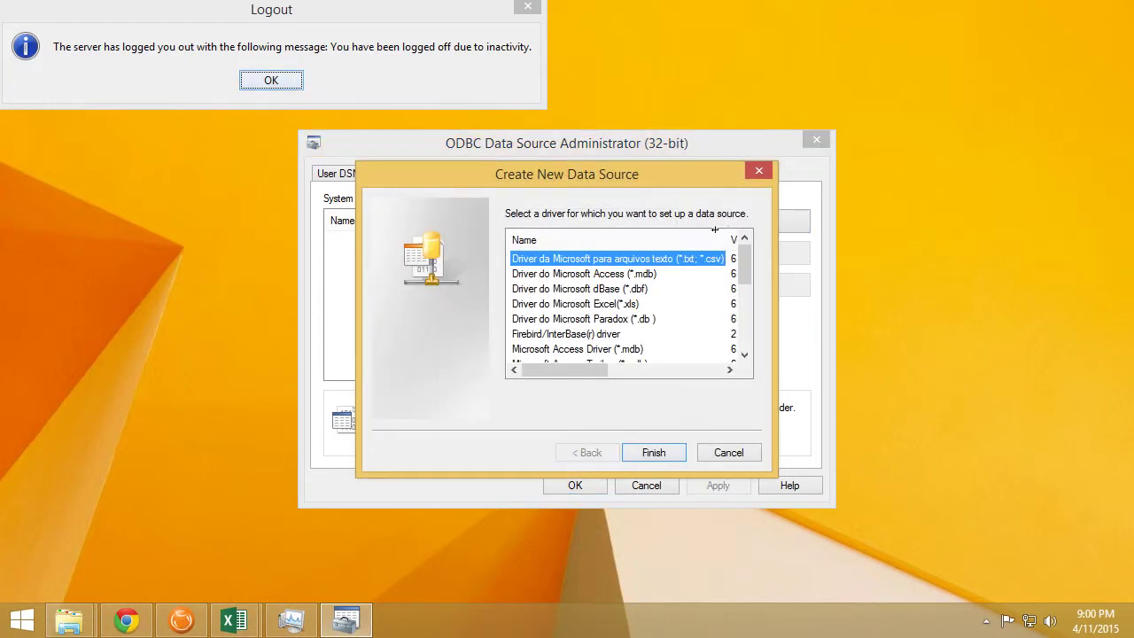
left_click(585, 334)
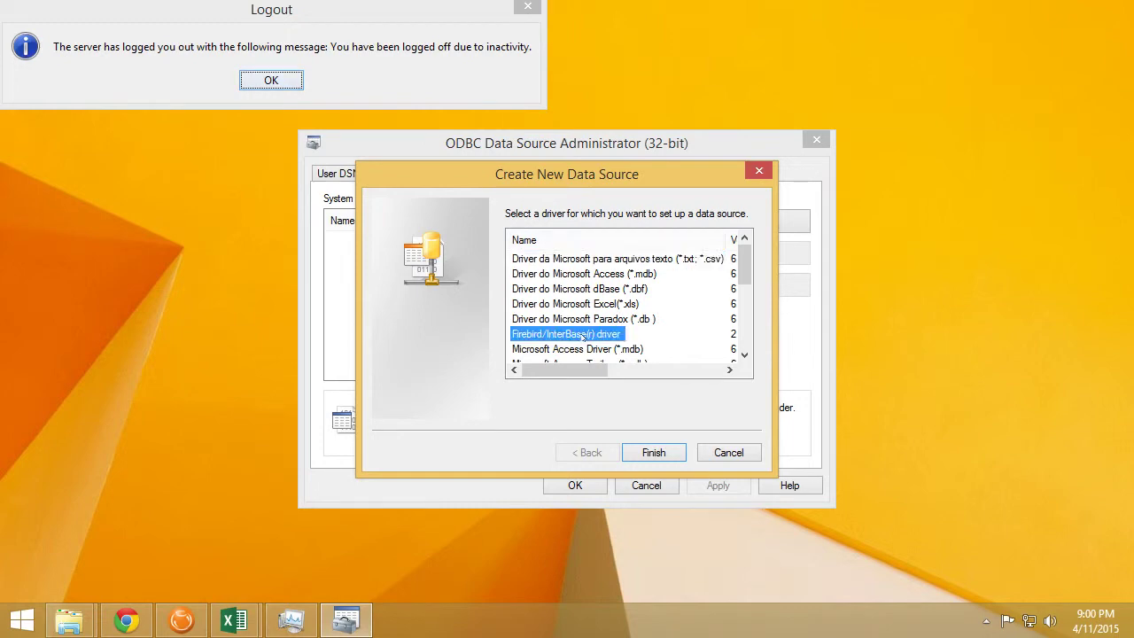
left_click(660, 455)
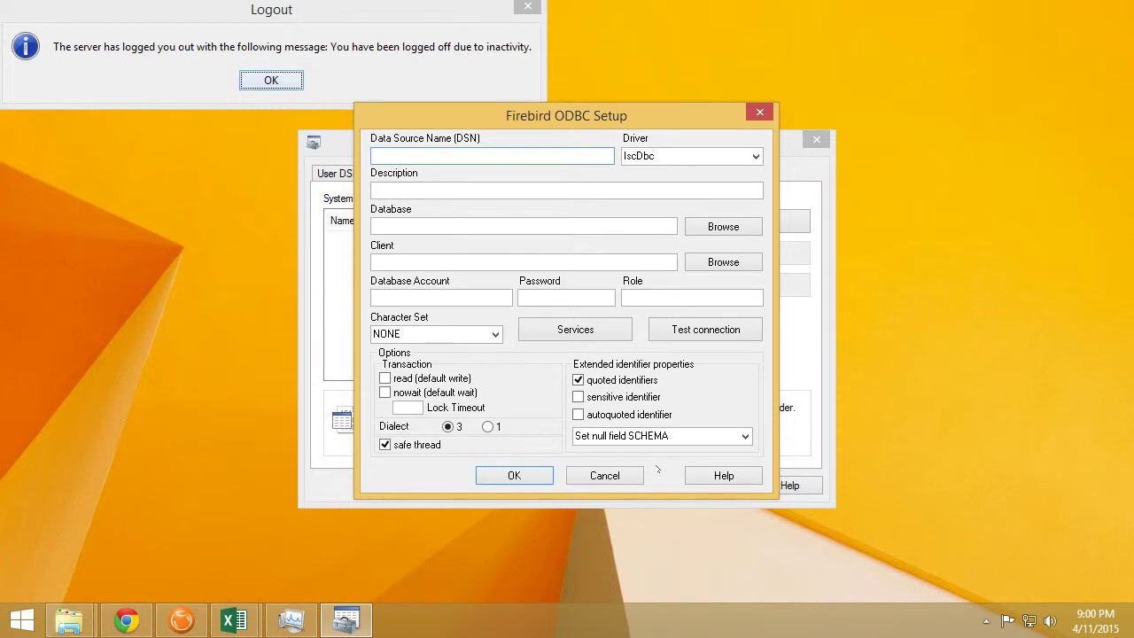
Enter Fishbowl as the Data Source Name, leaving the Database field blank
type("Fishbowl")
left_click(523, 226)
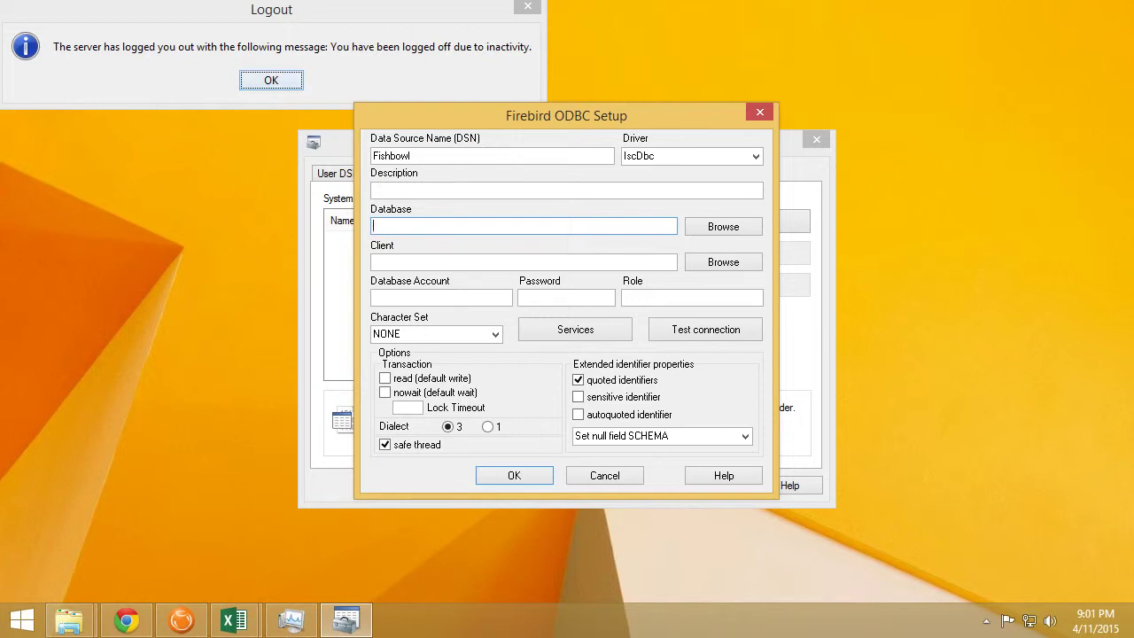
type("Fishbowl")
key("shift+Home")
key("BackSpace")
Select C:\Program Files\Fishbowl2015.3\database\data\EXAMPLE.FDB as the Fishbowl database file
left_click(715, 226)
scroll(97, 266, "down", 3)
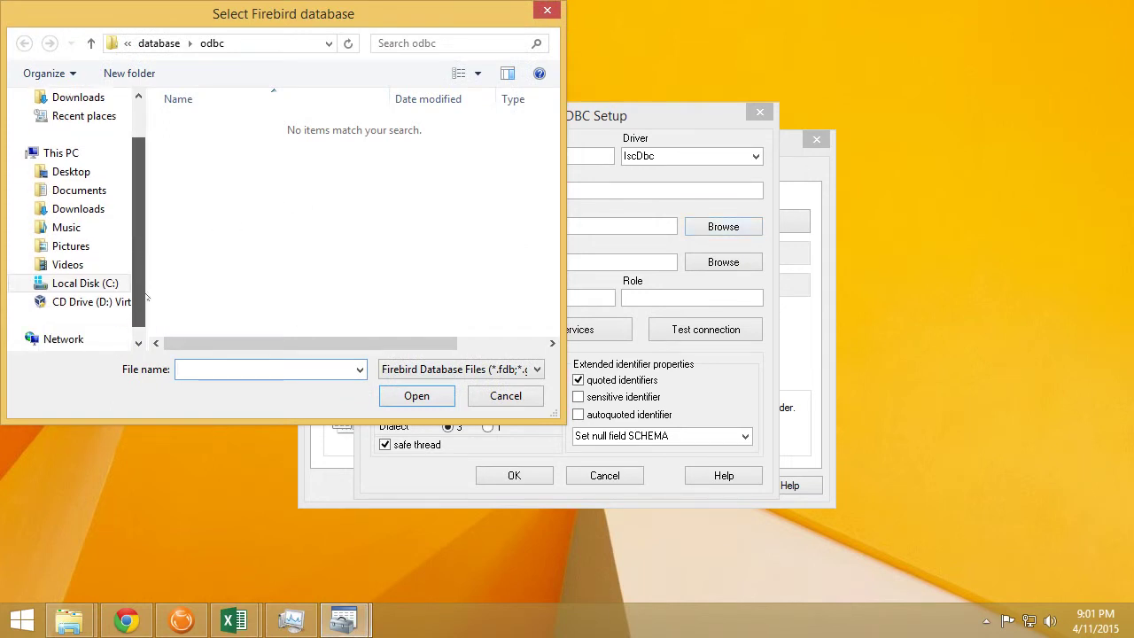
left_click(100, 264)
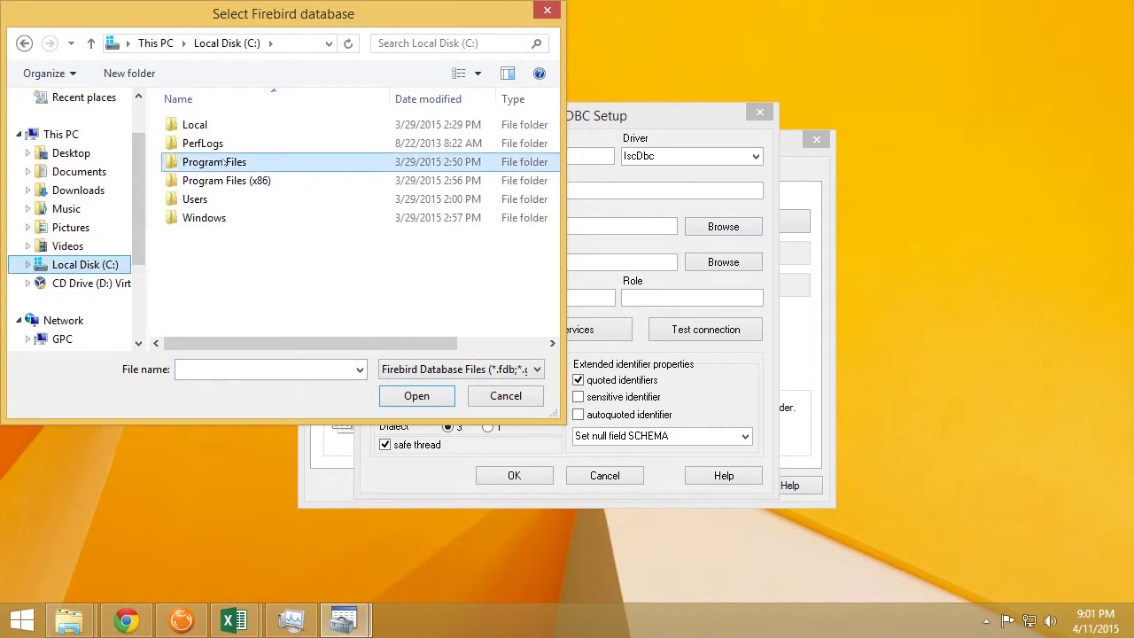
double_click(221, 160)
double_click(222, 161)
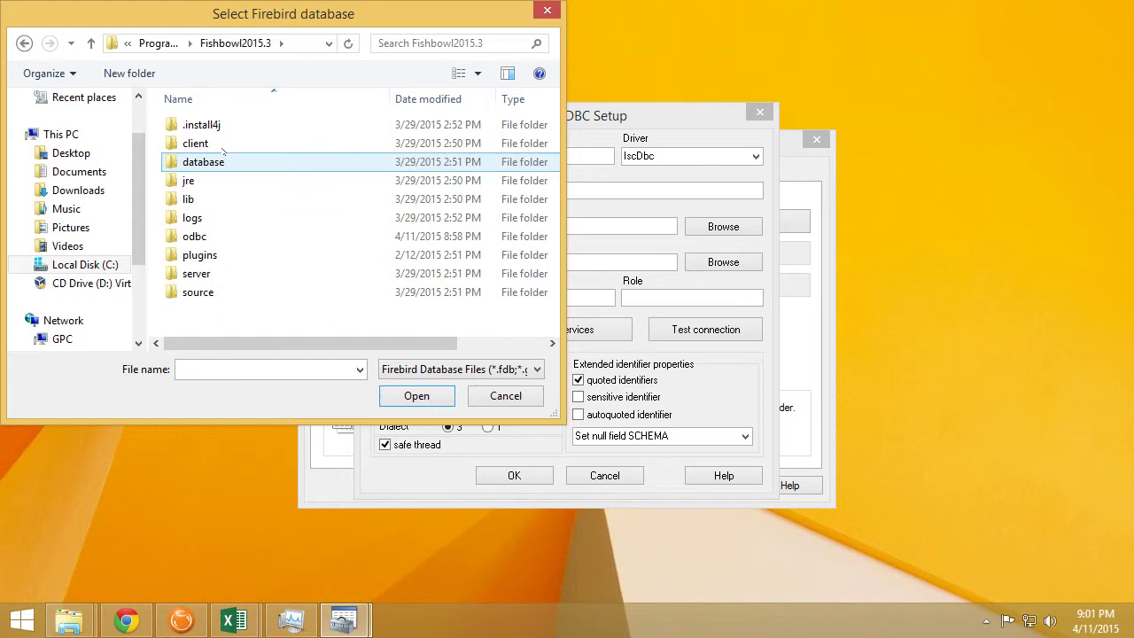
double_click(215, 161)
double_click(213, 144)
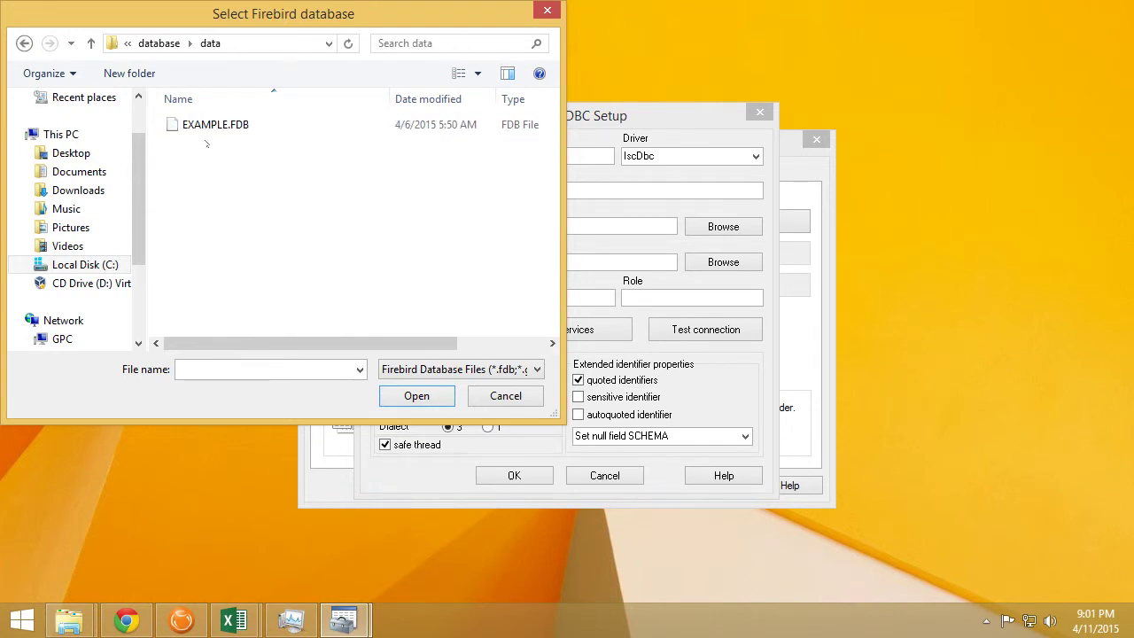
left_click(222, 126)
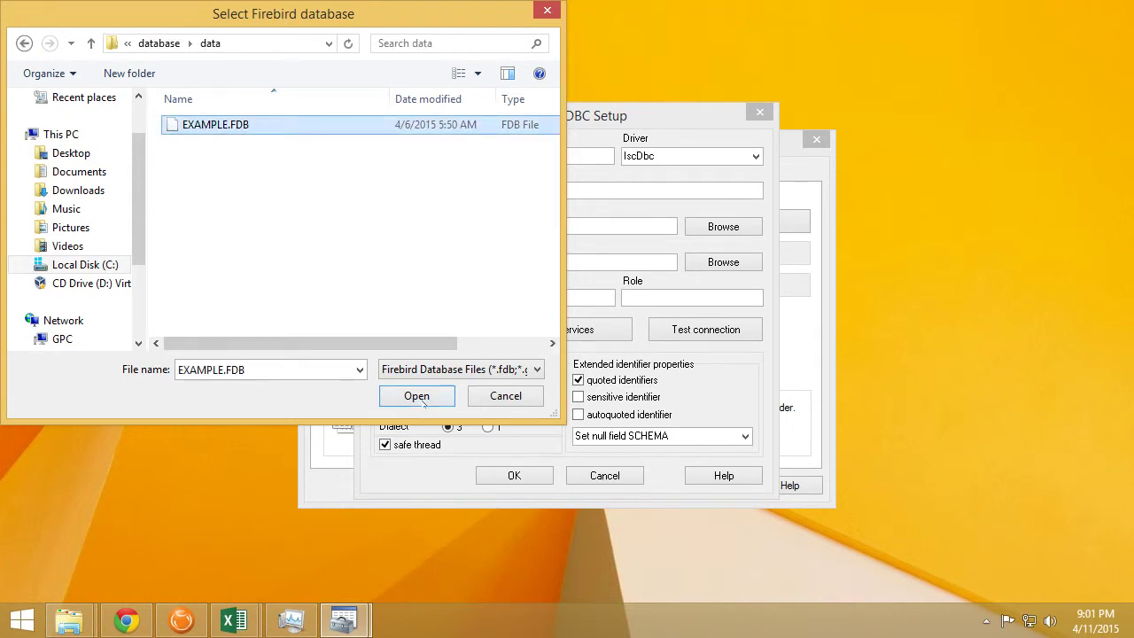
left_click(416, 396)
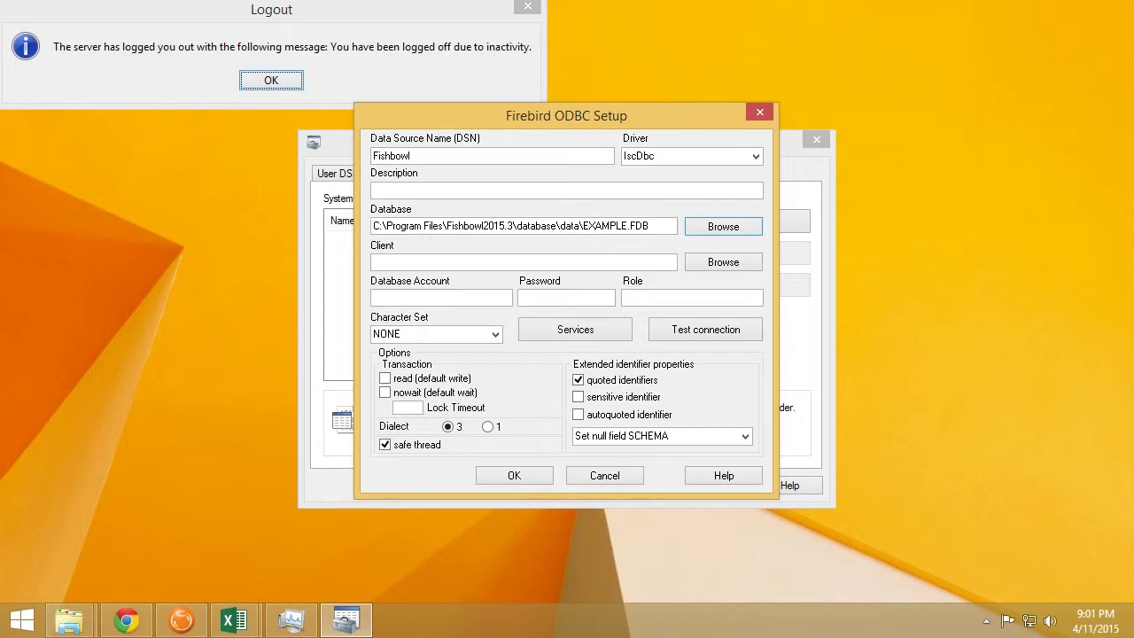
left_click_drag(580, 226, 302, 212)
type("Z:\\")
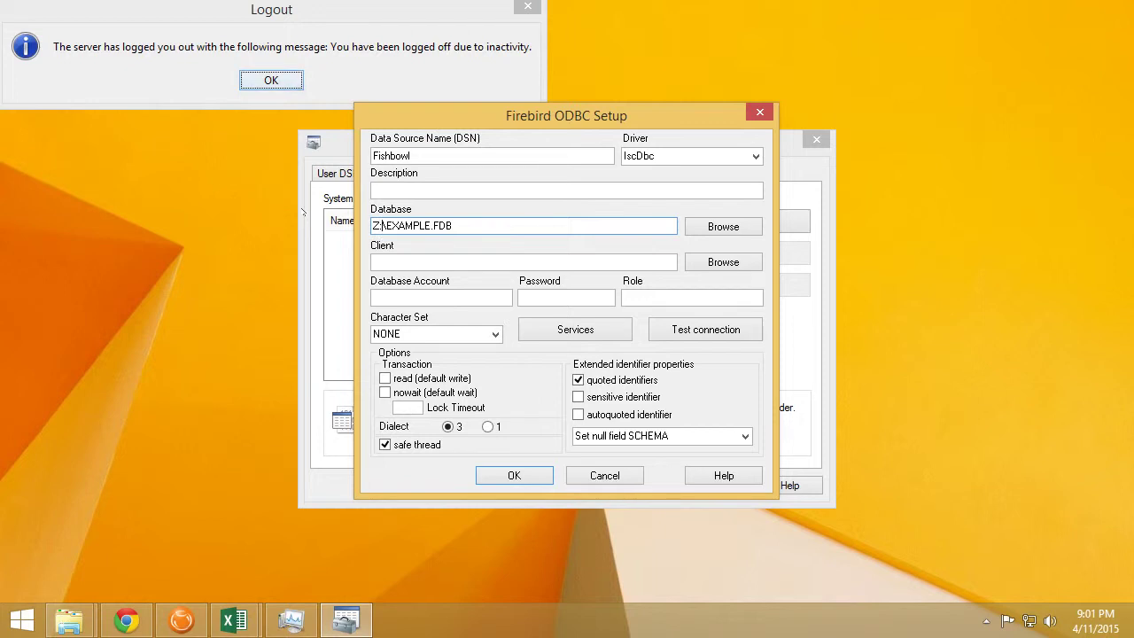
key("ctrl+z")
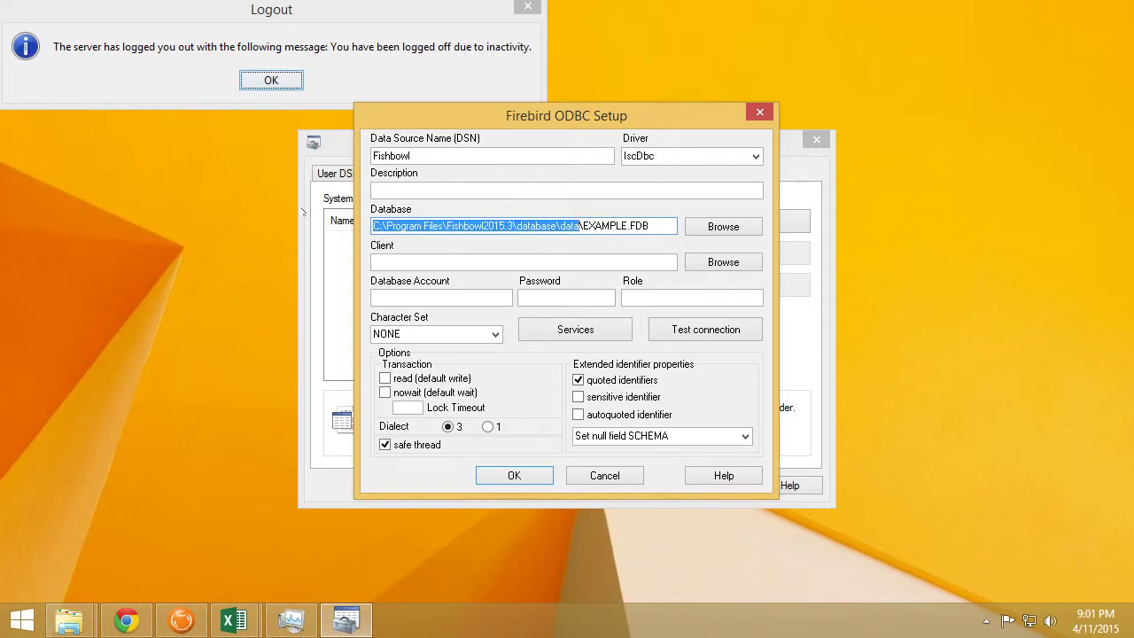
key("End")
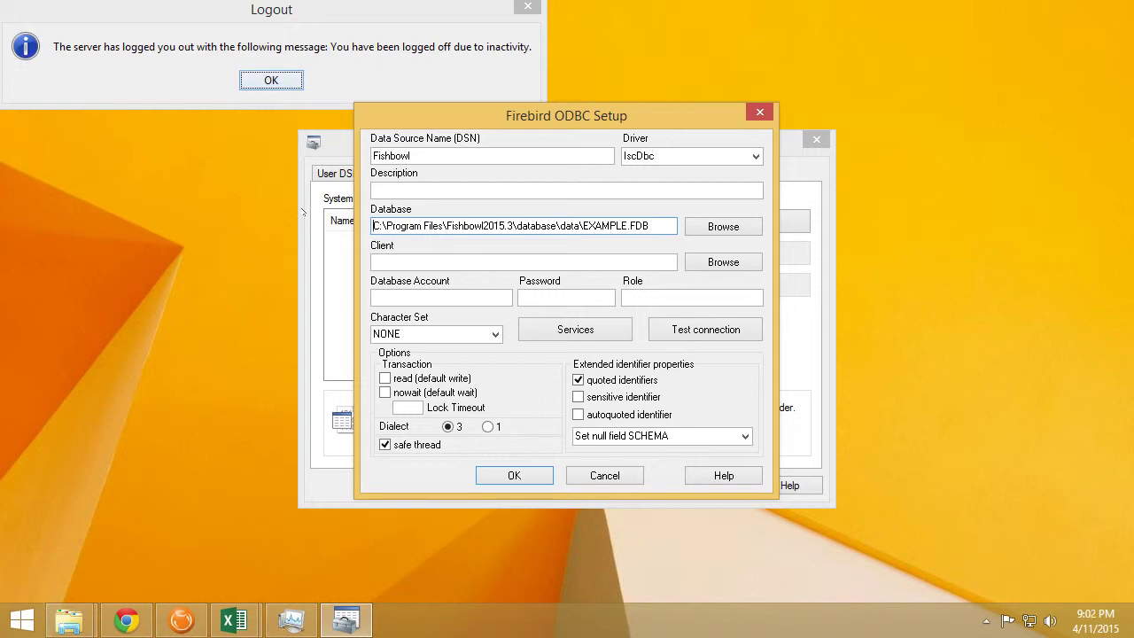
type("192.168")
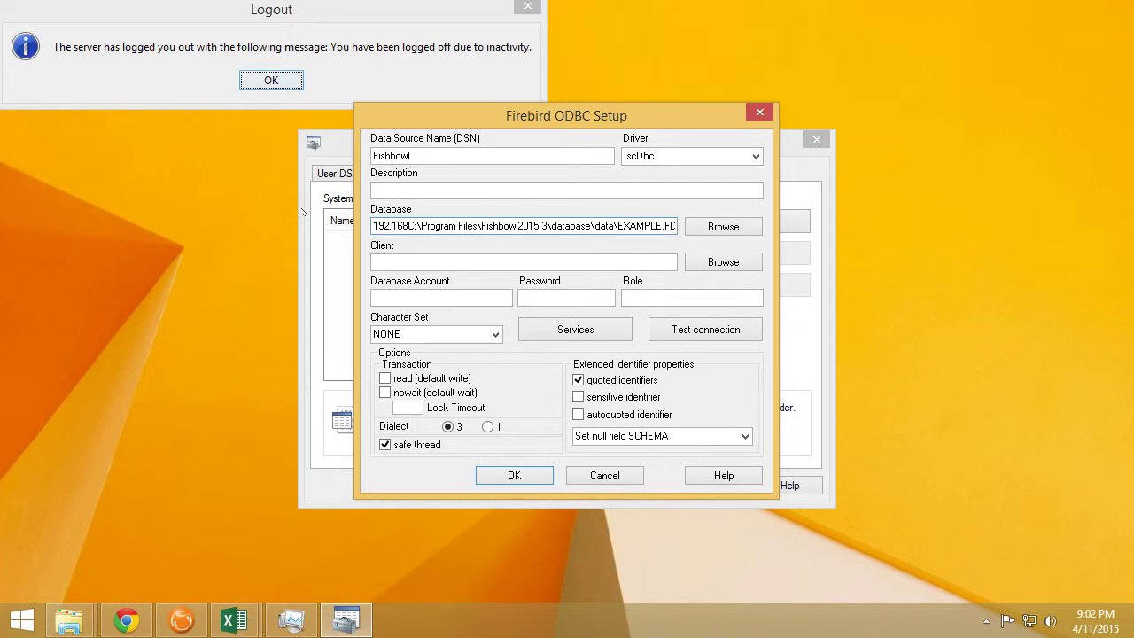
type(".0.2")
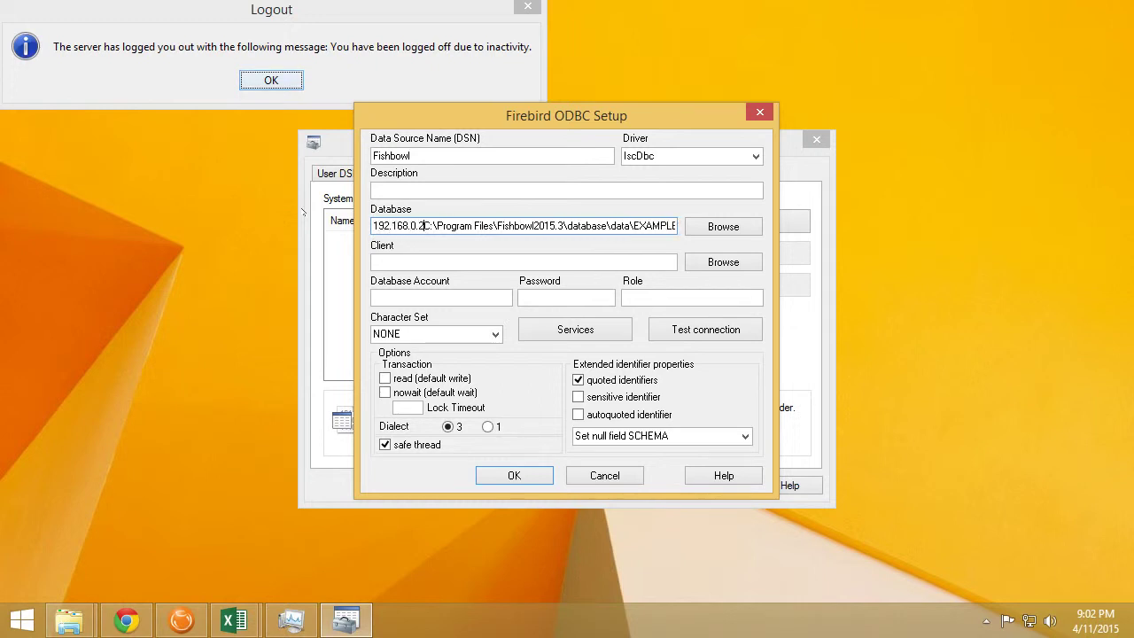
type(":")
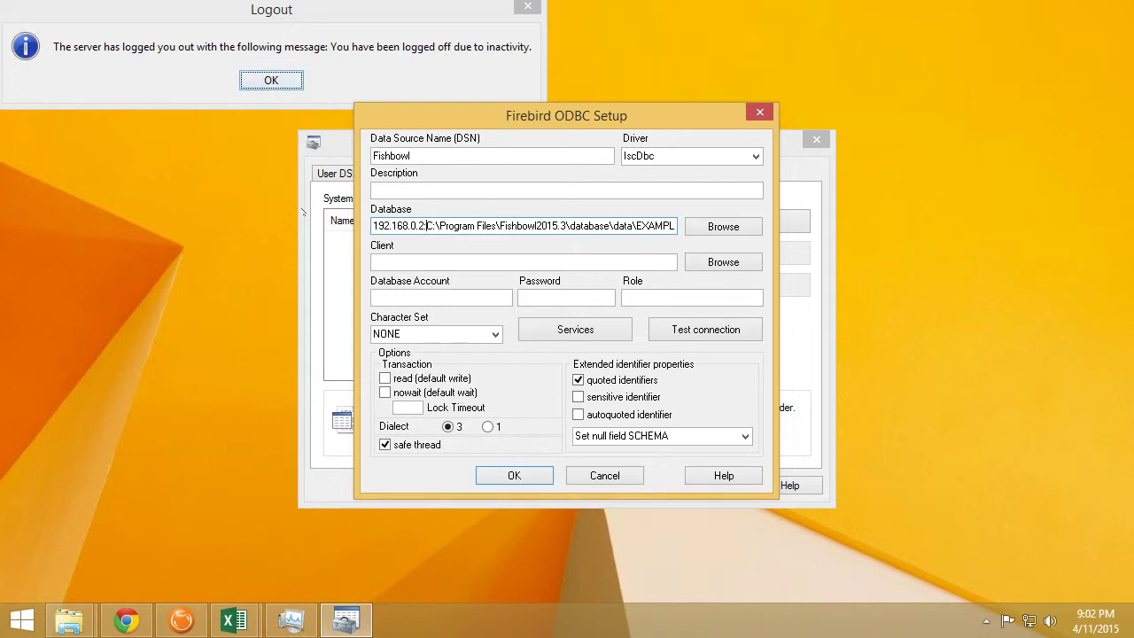
key("shift+Home")
key("Delete")
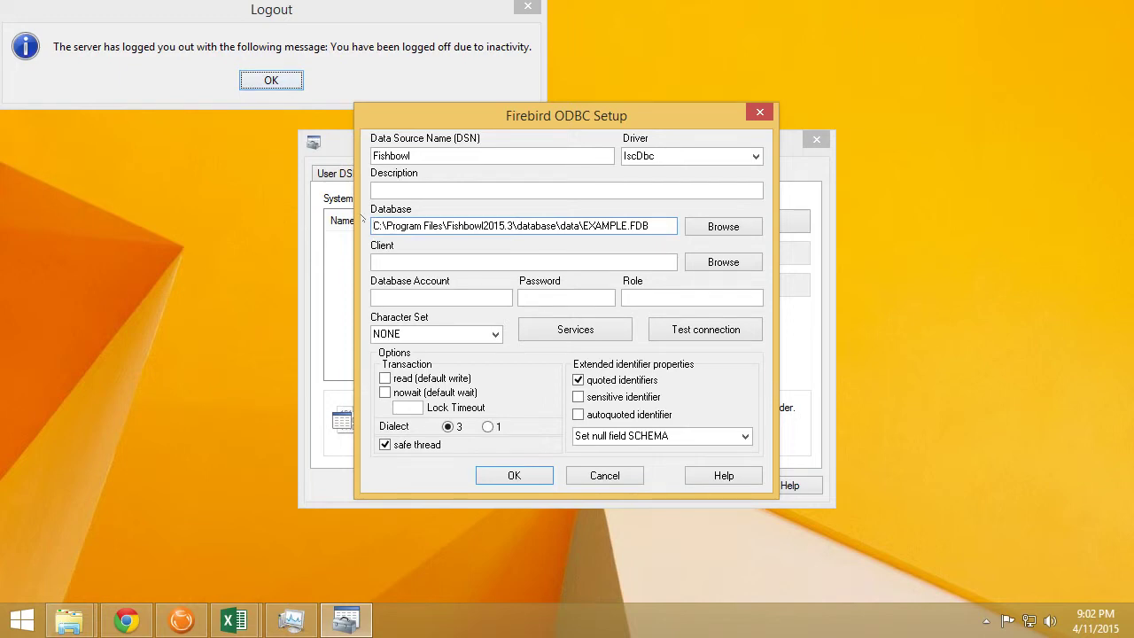
Set the client library to C:\Program Files\Fishbowl2015.3\odbc\fbclient32.dll
left_click(728, 270)
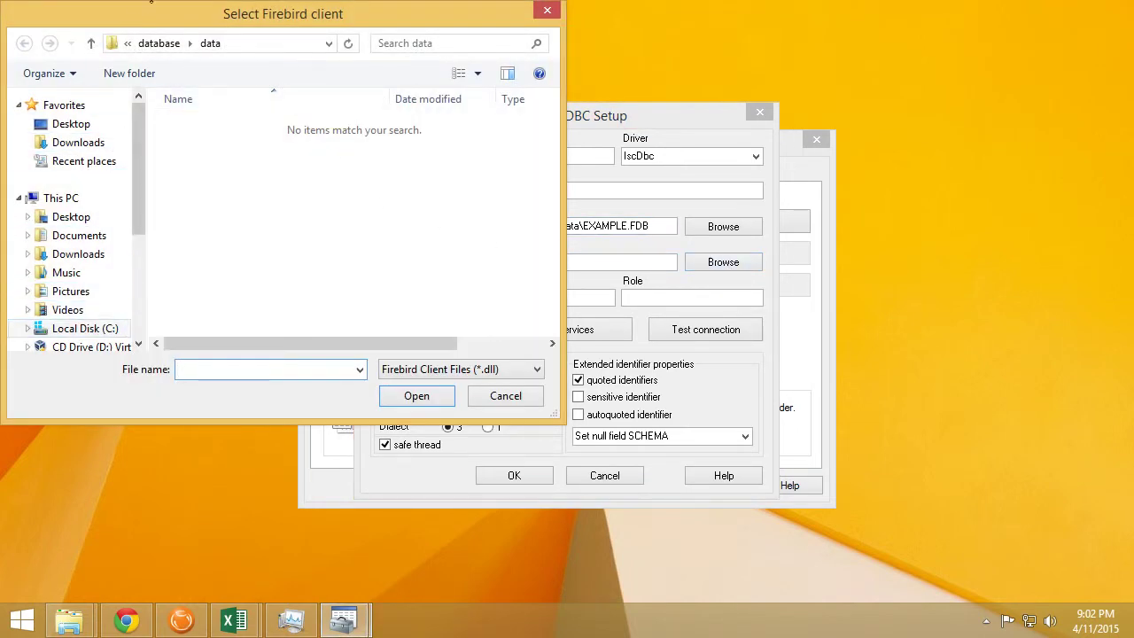
left_click(90, 42)
left_click(90, 42)
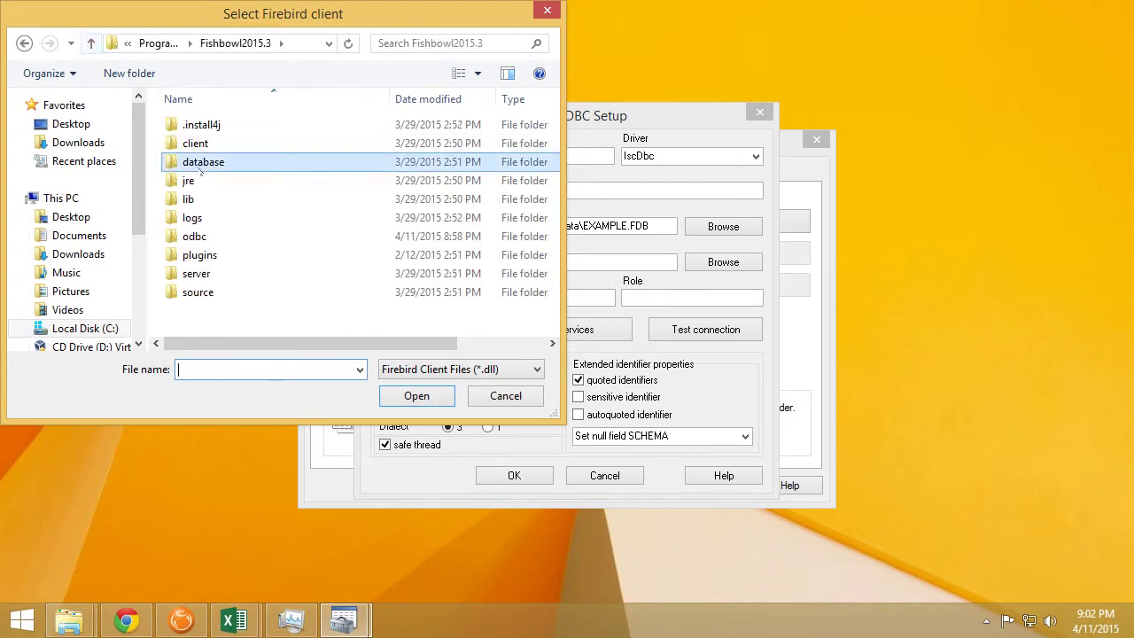
double_click(195, 235)
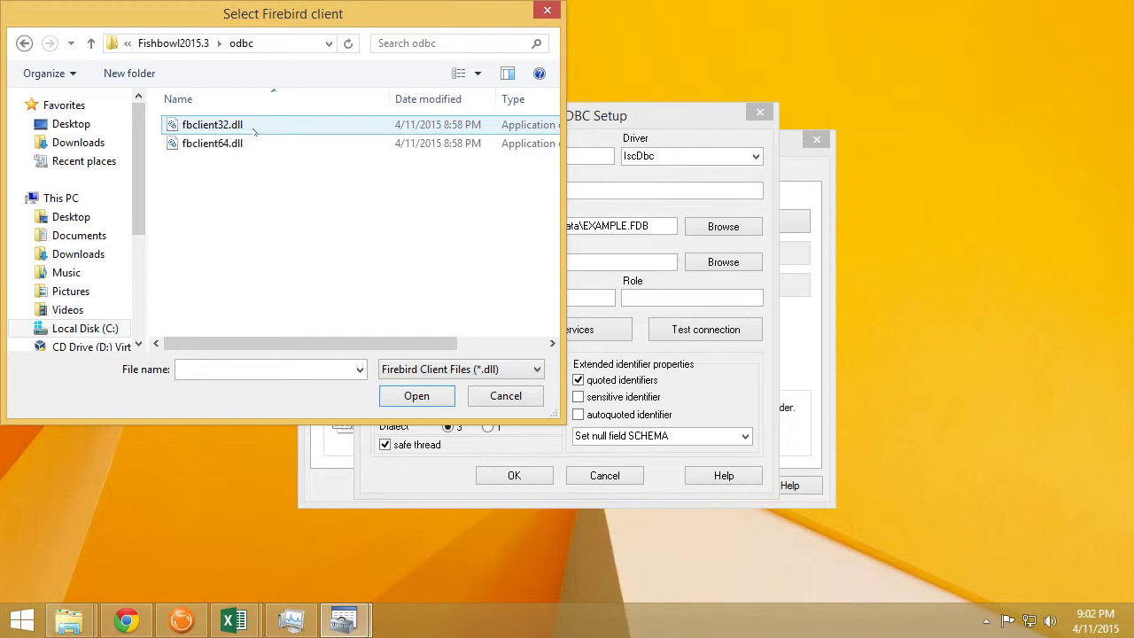
left_click(255, 125)
left_click(417, 396)
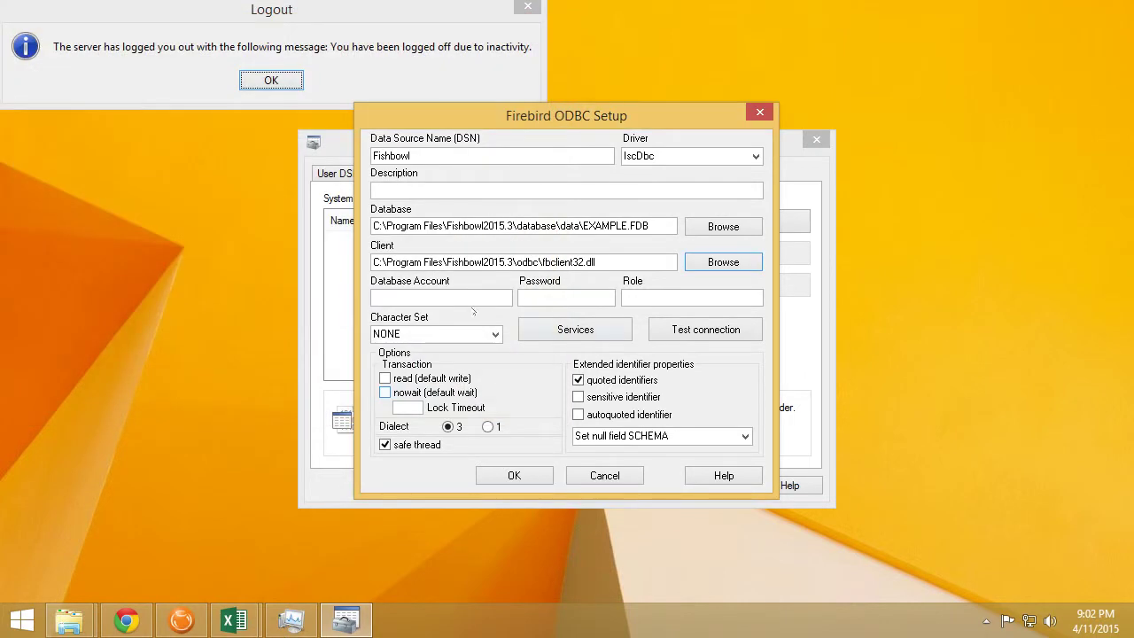
Enter the database account name and its password
left_click(461, 298)
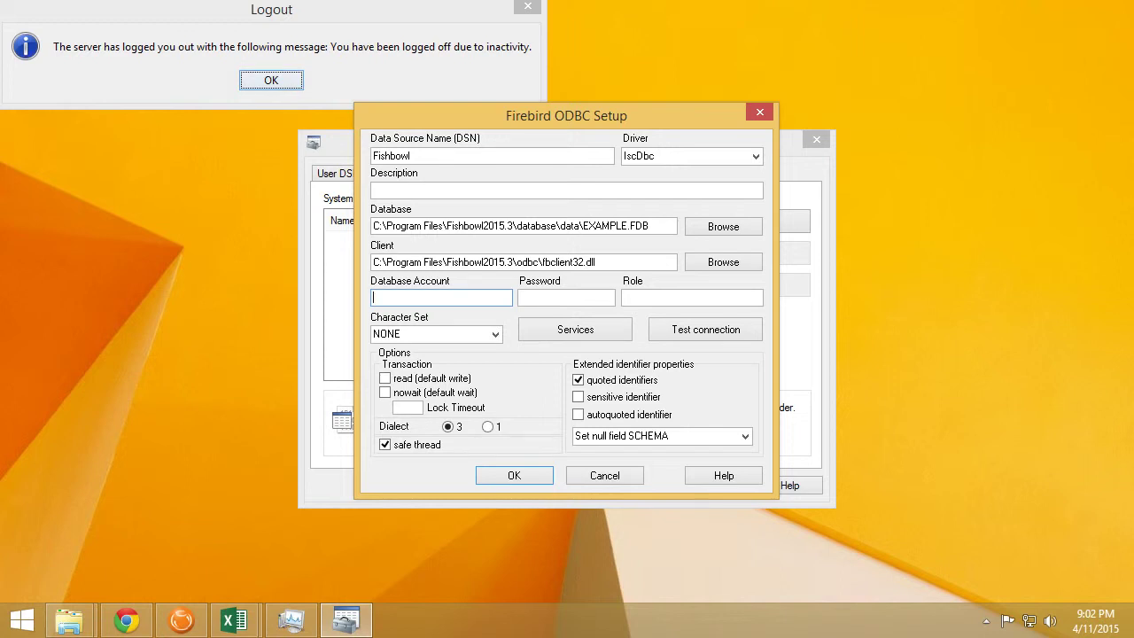
type("GONE")
key("Tab")
type("fishing")
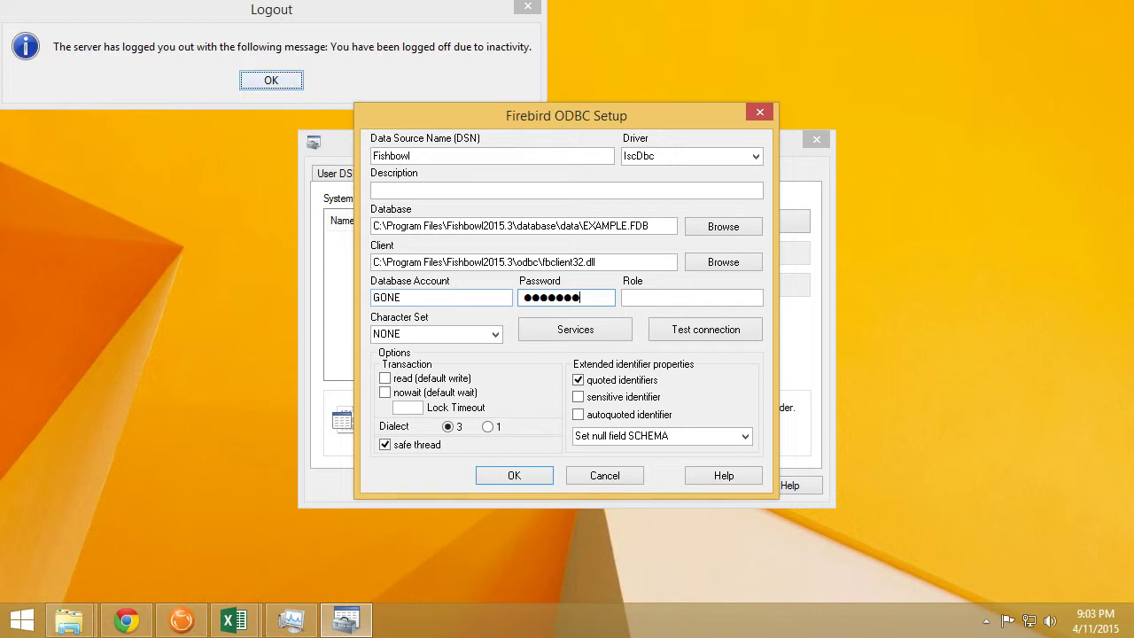
Test the Fishbowl connection successfully, save the DSN, and close the 32-bit ODBC administrator
left_click(679, 335)
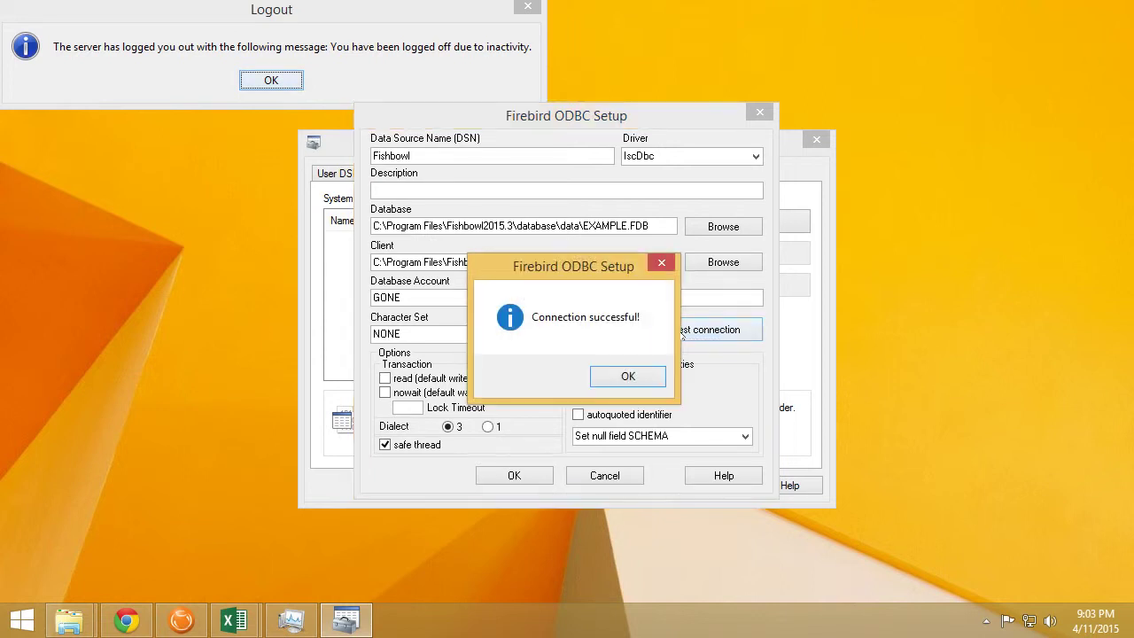
left_click(649, 375)
left_click(514, 477)
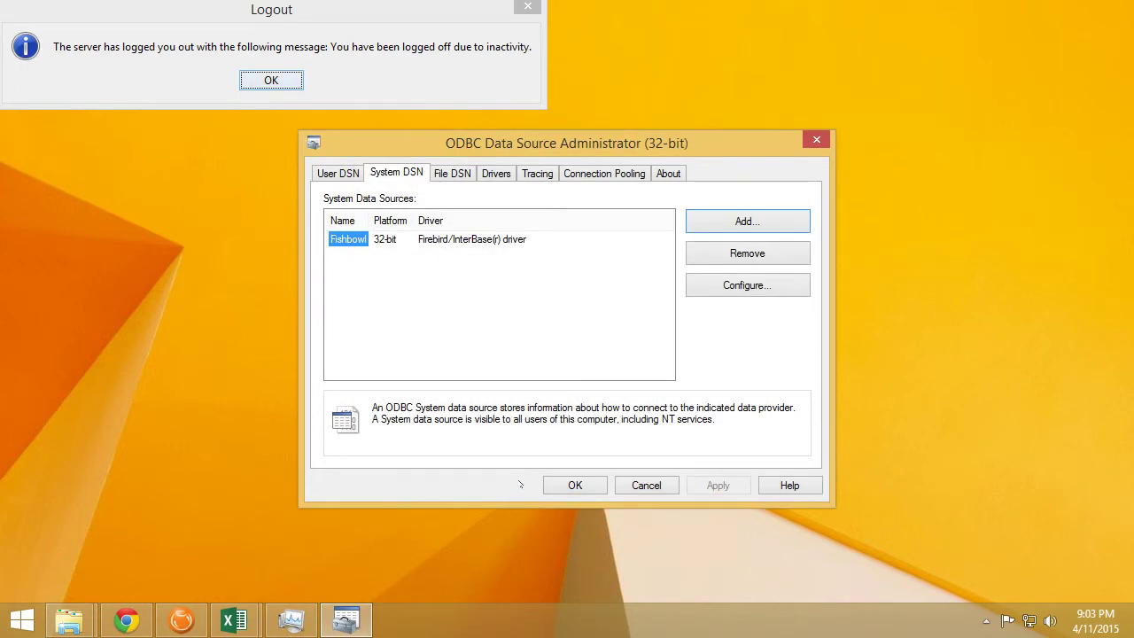
left_click(587, 486)
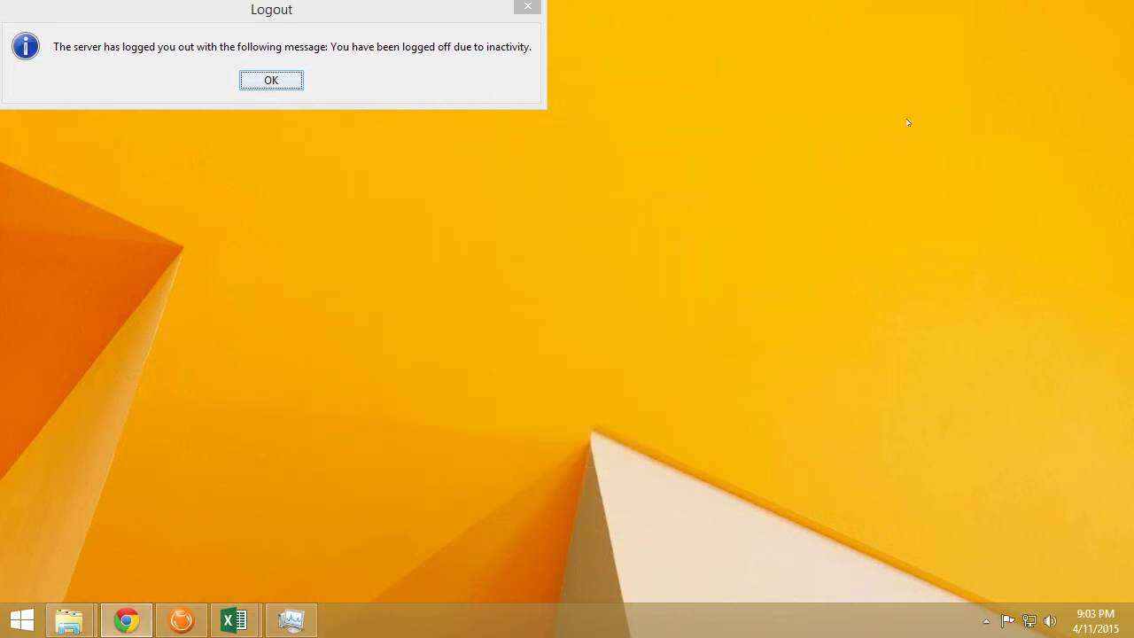
Dismiss the inactivity logout message and bring the Book2 Excel workbook forward
key("Return")
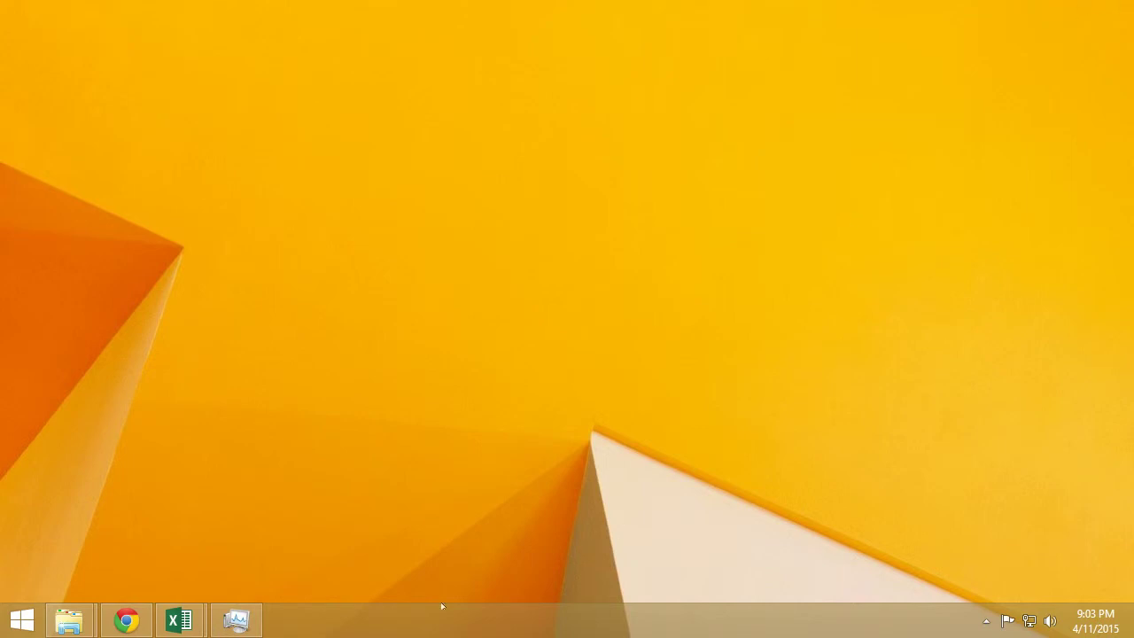
mouse_move(179, 621)
mouse_move(306, 531)
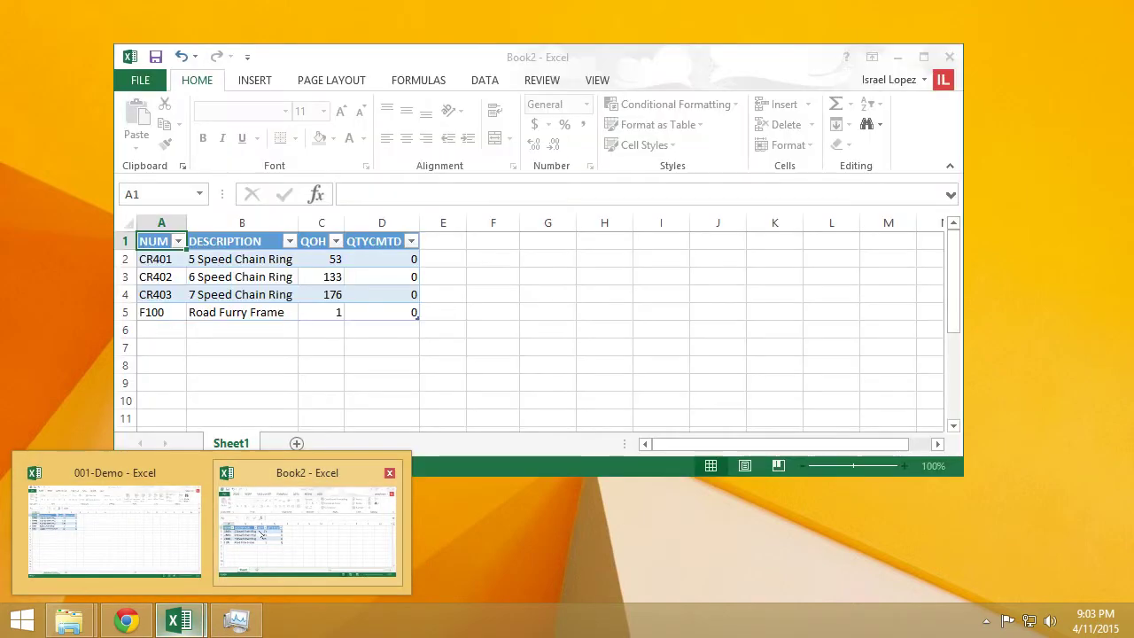
left_click(262, 534)
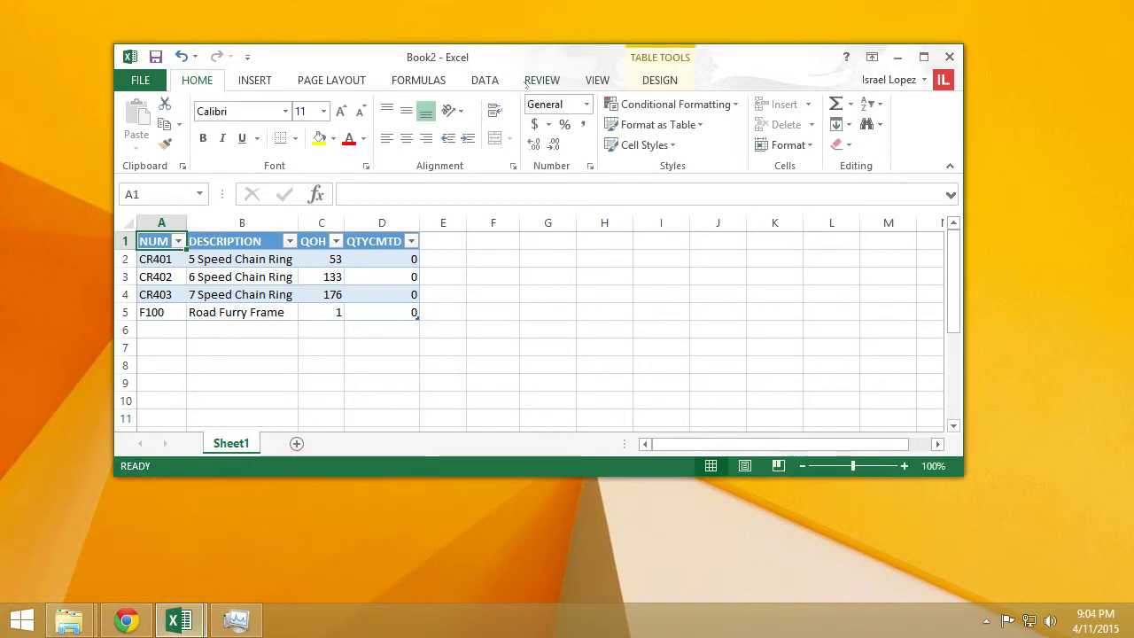
Refresh the Book2 parts table from Fishbowl, then return to the Setup ODBC presentation
left_click(484, 80)
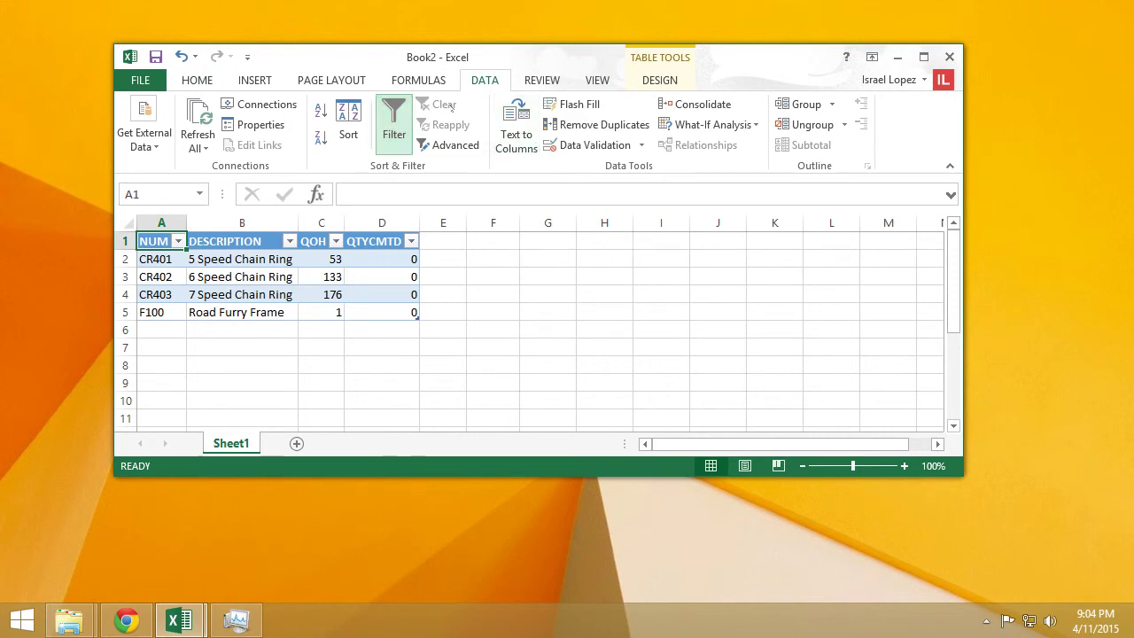
left_click(657, 80)
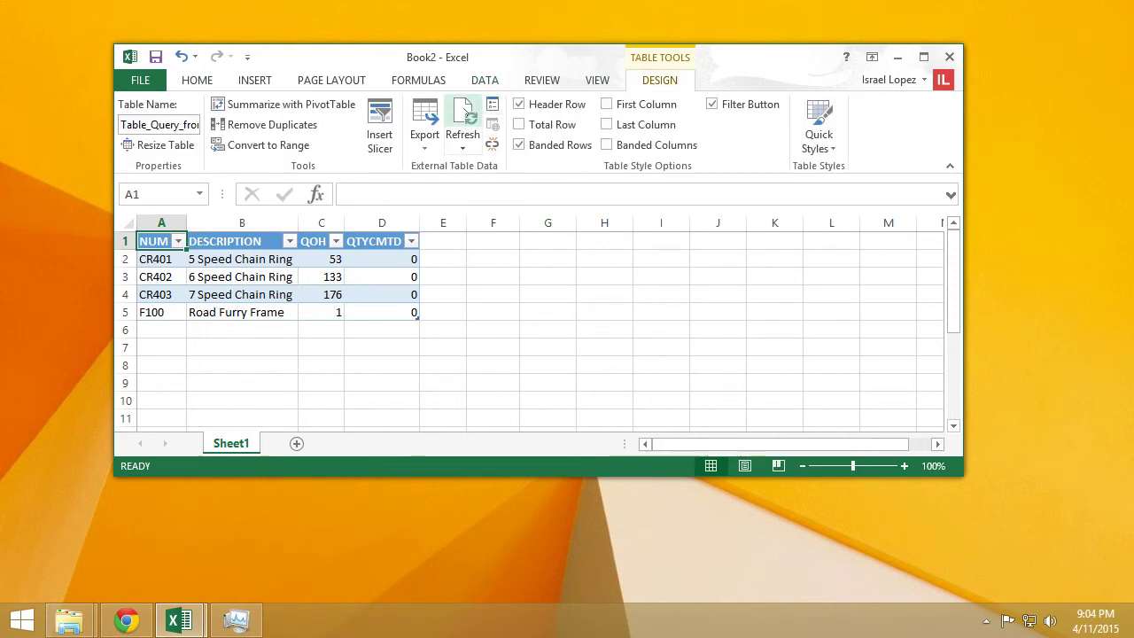
left_click(462, 116)
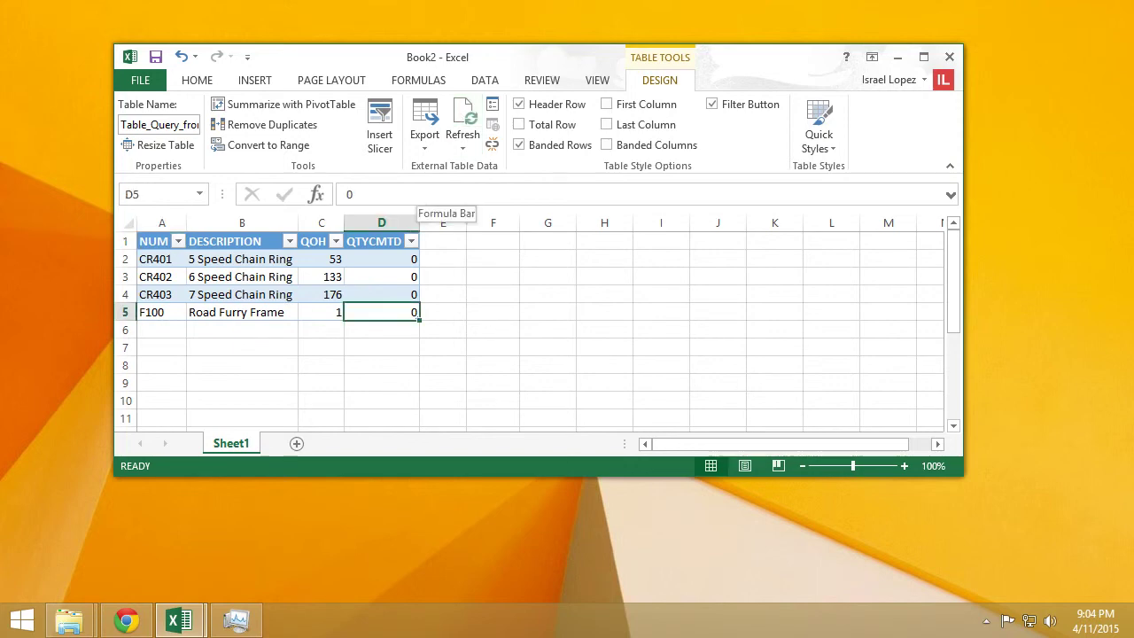
key("alt+Tab")
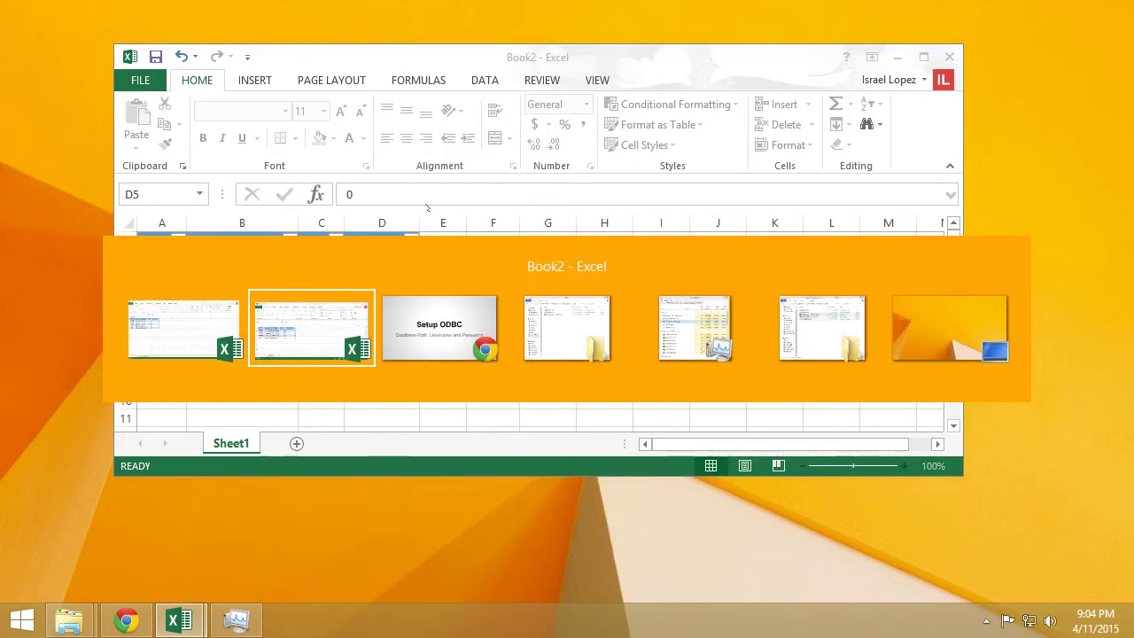